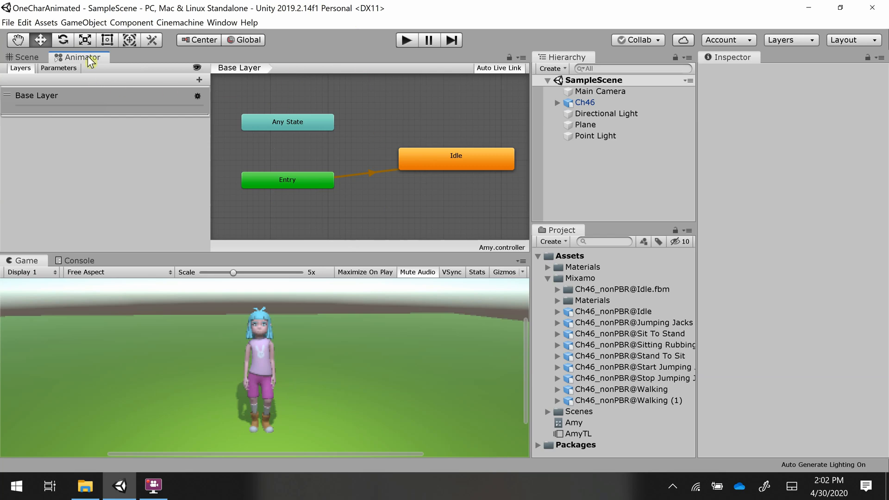
pyautogui.click(26, 57)
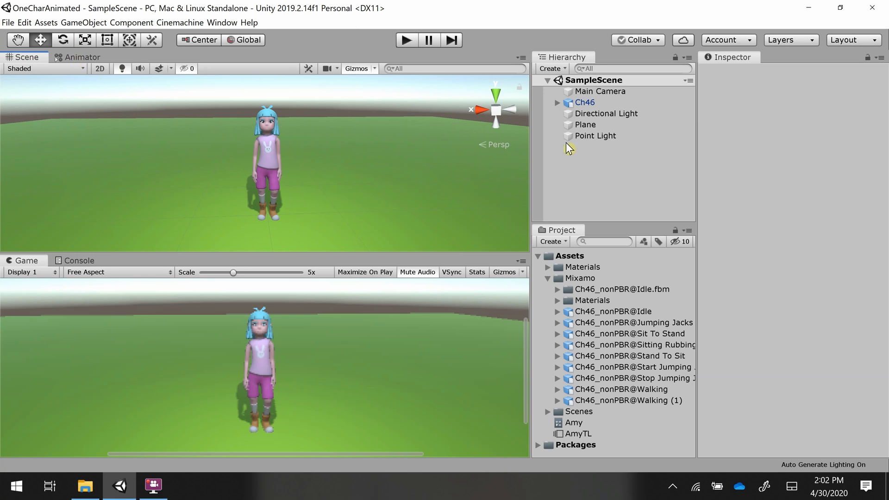
pyautogui.click(216, 24)
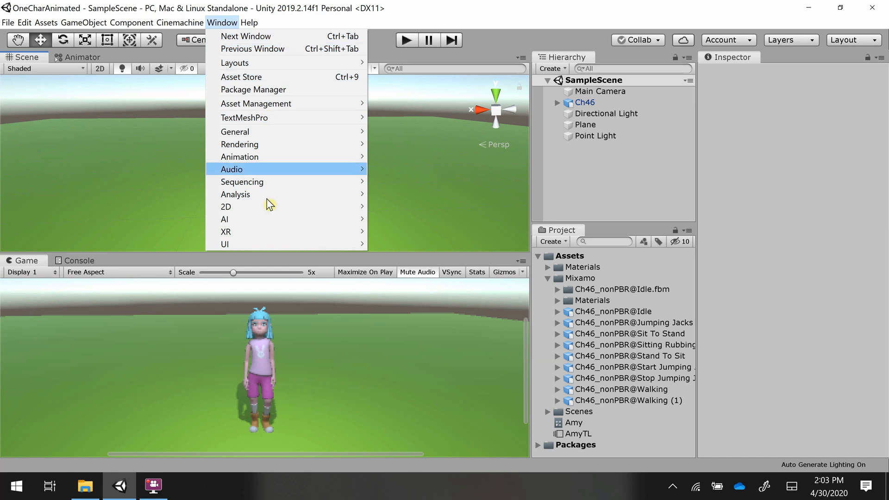
pyautogui.moveTo(270, 183)
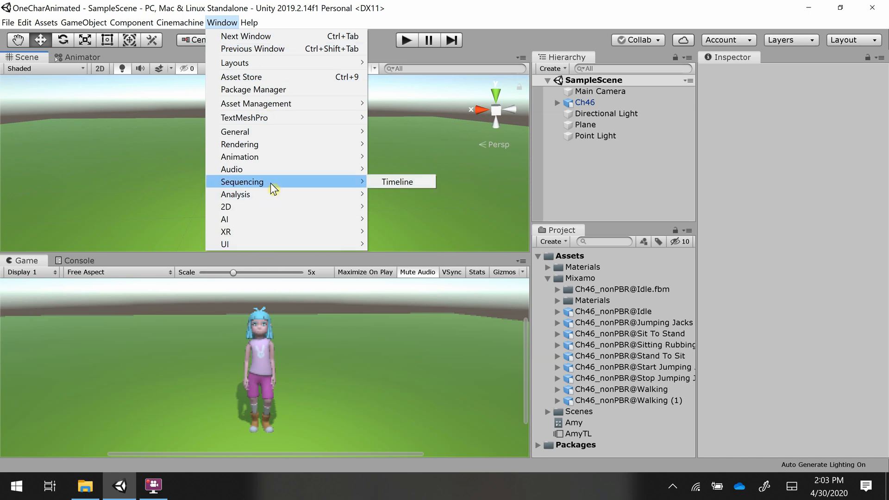
pyautogui.click(582, 176)
# Step: Create an empty game object in SampleScene and name it "timeline"
pyautogui.rightClick(584, 176)
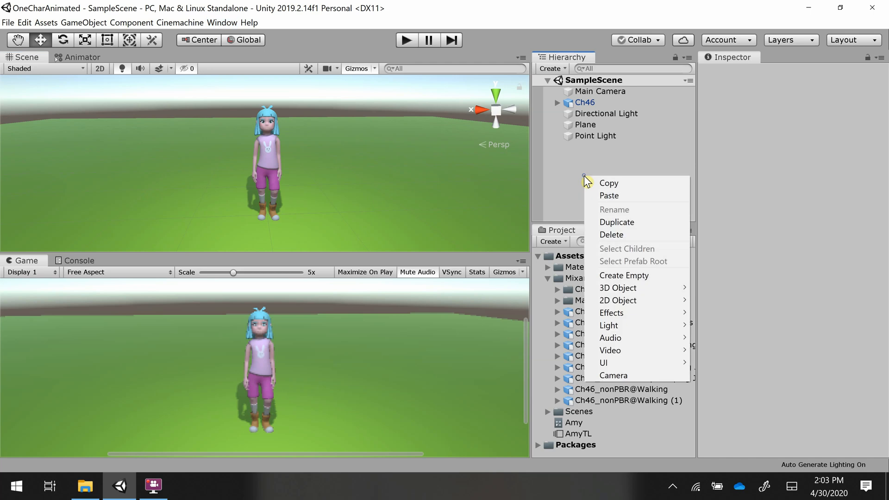
pyautogui.click(631, 275)
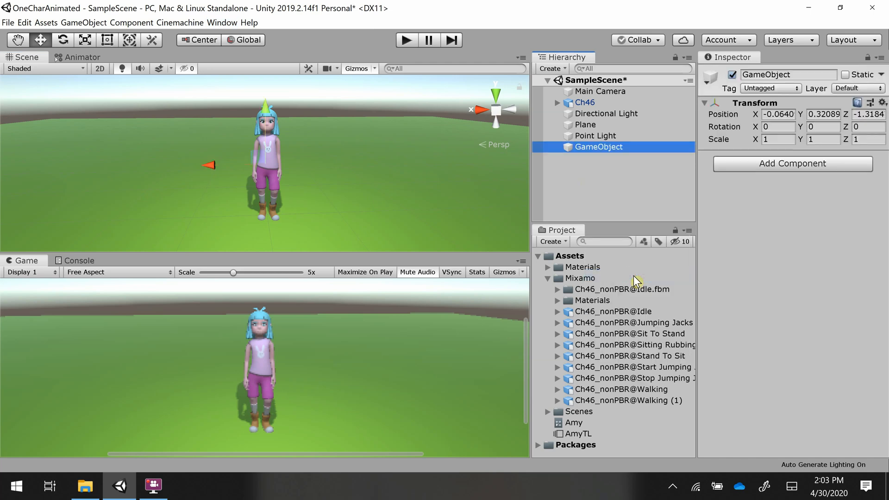
pyautogui.click(816, 75)
pyautogui.write('tim')
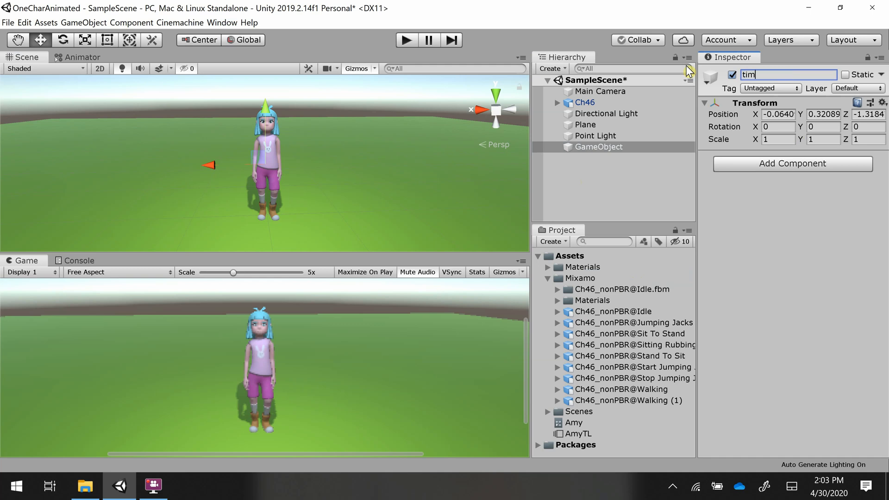
pyautogui.write('eline')
pyautogui.press('Return')
# Step: Open the Timeline editor and create a Director component and Timeline asset for the timeline object, saved in Assets as AmyTimeline.playable
pyautogui.click(222, 23)
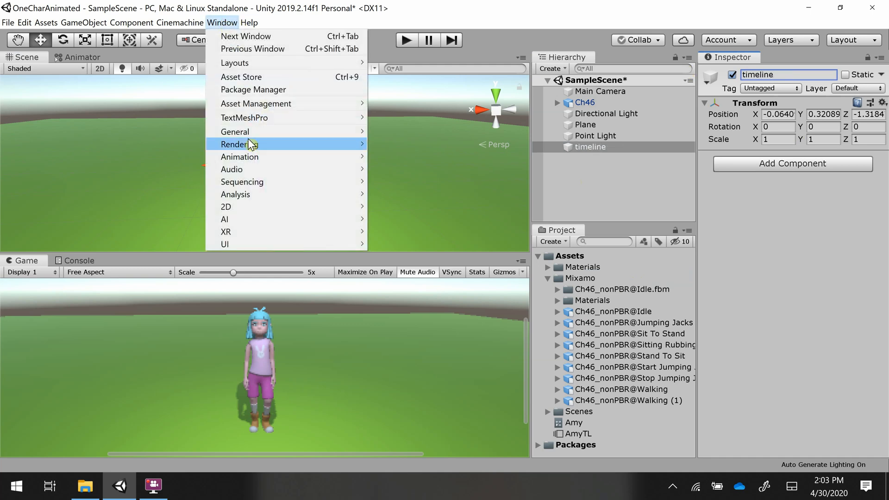
pyautogui.moveTo(250, 186)
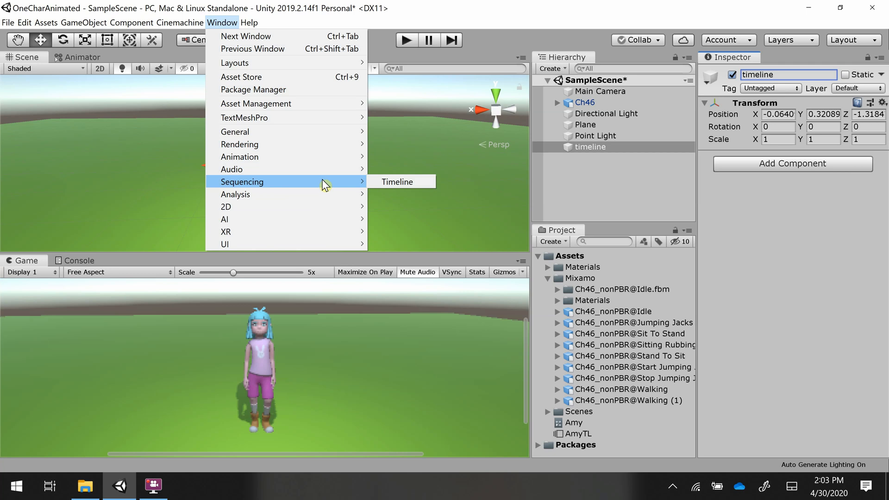
pyautogui.click(409, 182)
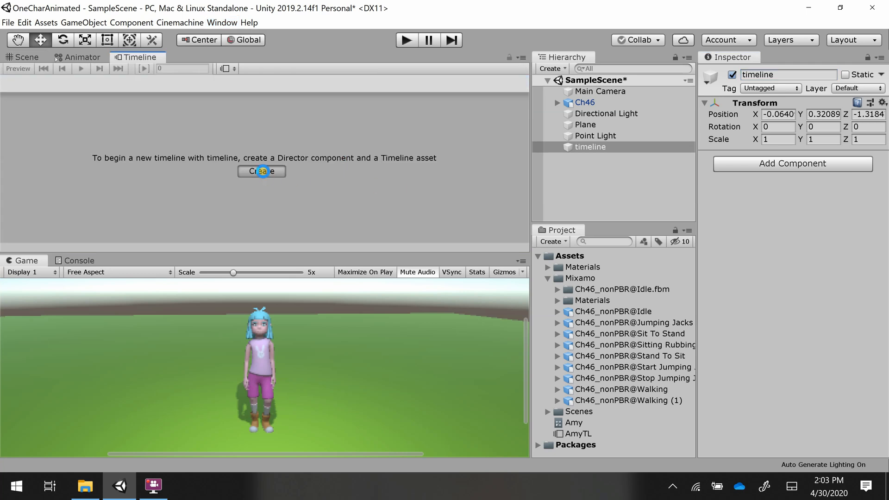
pyautogui.click(263, 172)
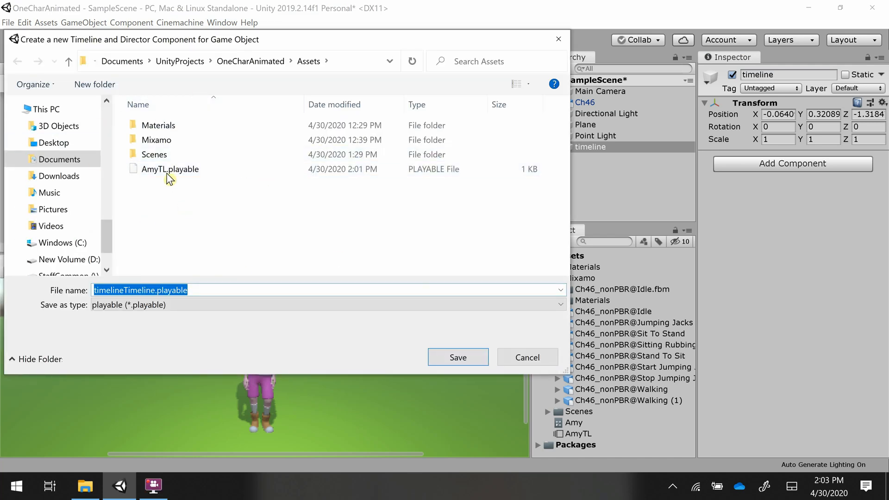
pyautogui.click(142, 290)
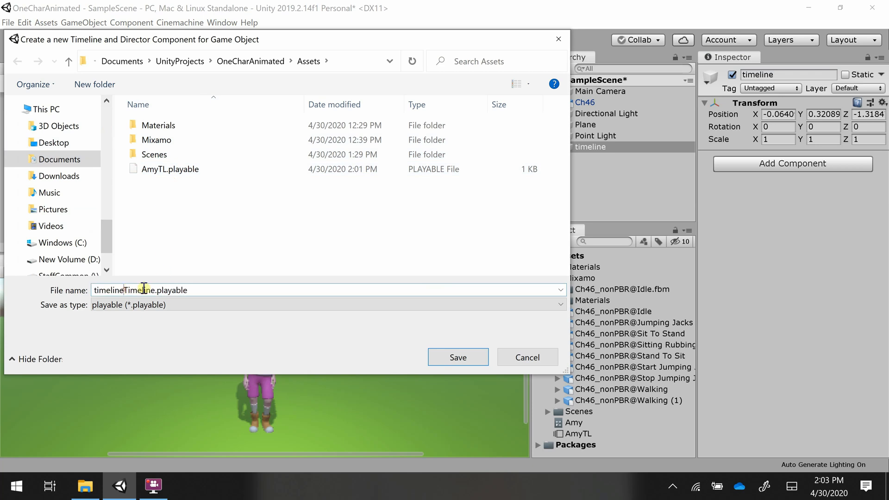
pyautogui.moveTo(153, 291); pyautogui.dragTo(75, 291)
pyautogui.click(106, 290)
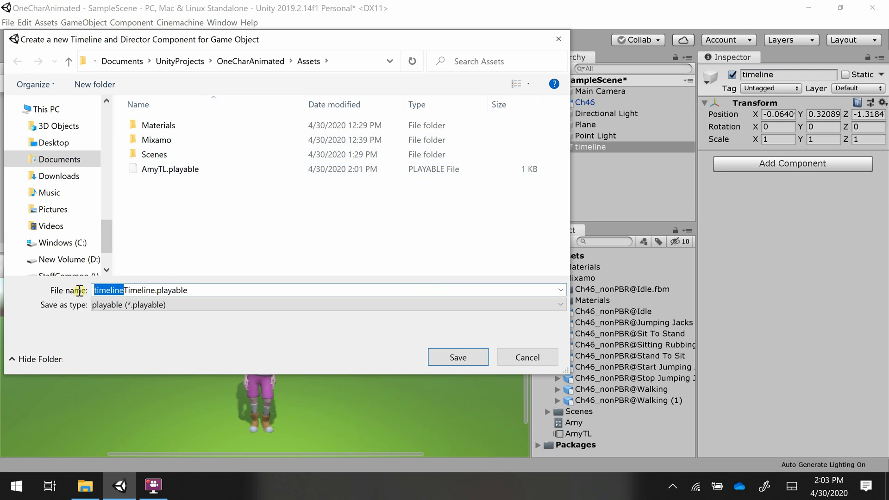
pyautogui.write('Amy')
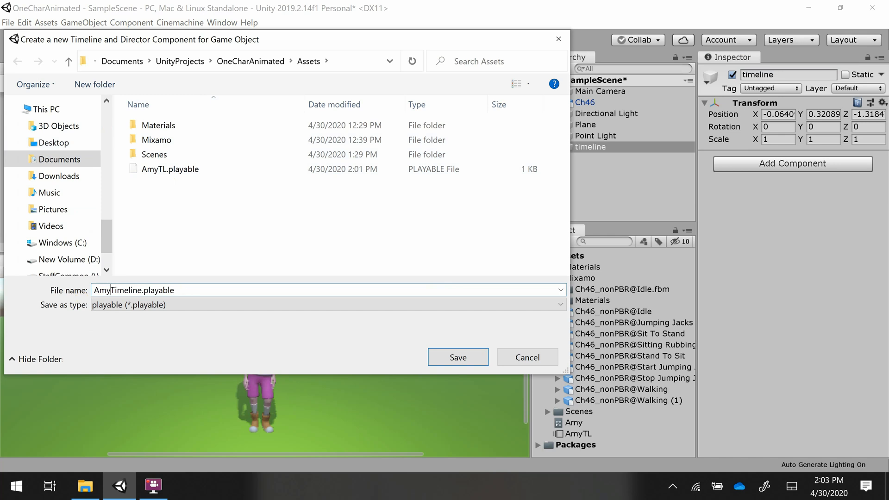
pyautogui.click(458, 358)
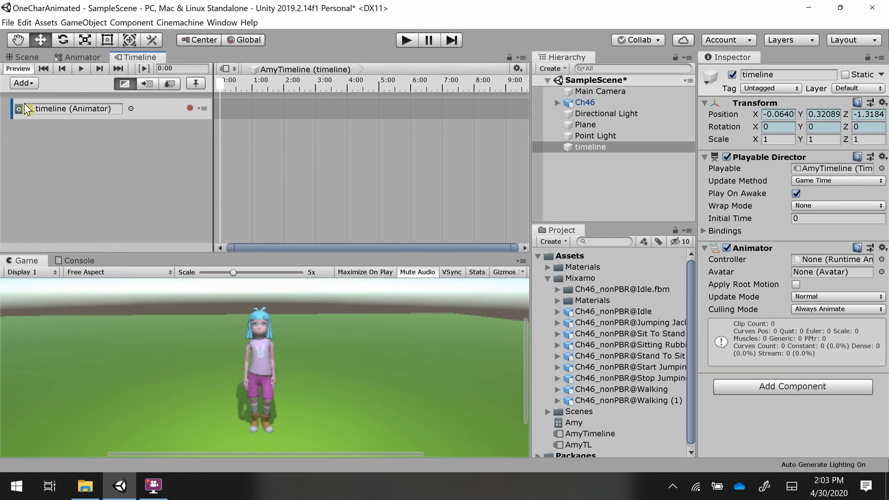
# Step: Replace the timeline's default animation track with a new Animation Track bound to Ch46, and set the ruler units to Seconds
pyautogui.rightClick(150, 109)
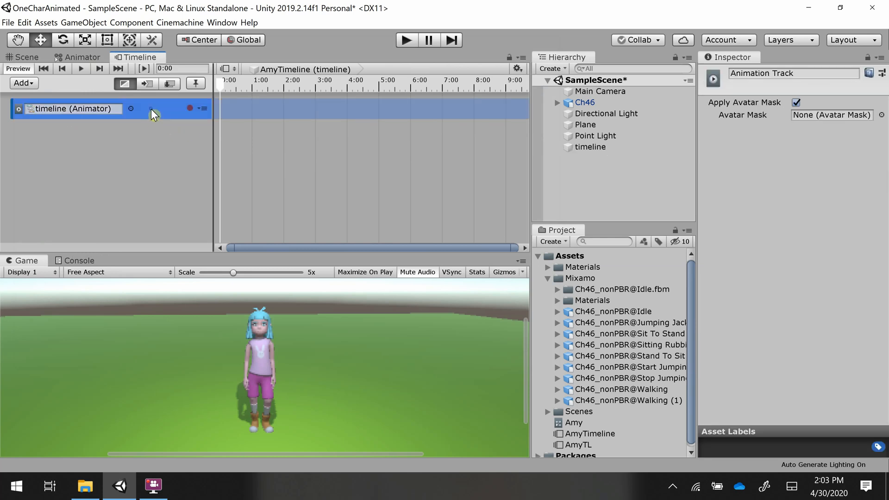
pyautogui.click(169, 154)
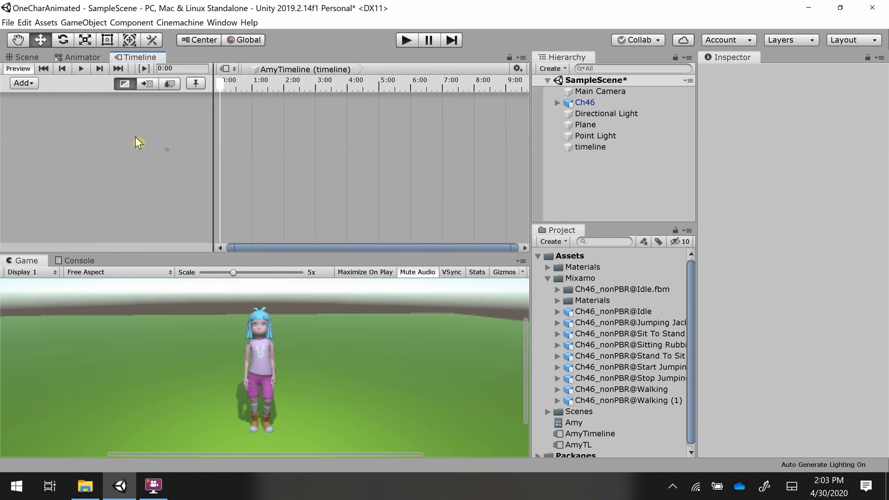
pyautogui.click(28, 84)
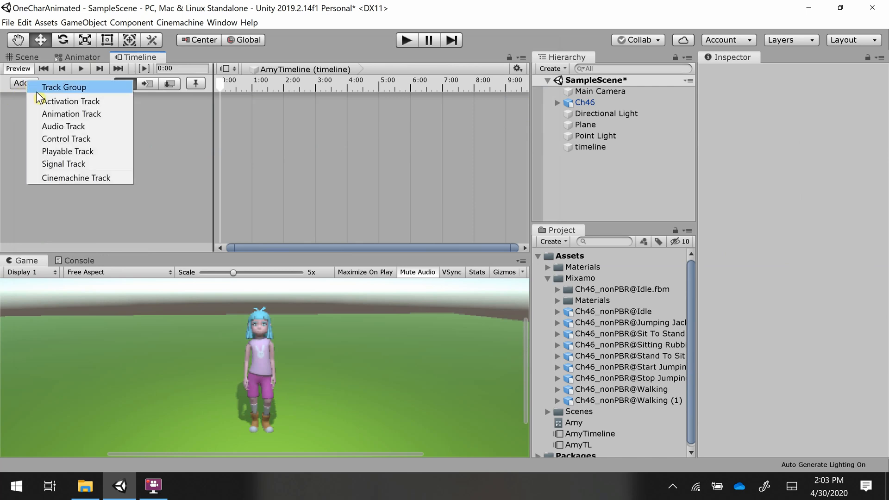
pyautogui.click(46, 114)
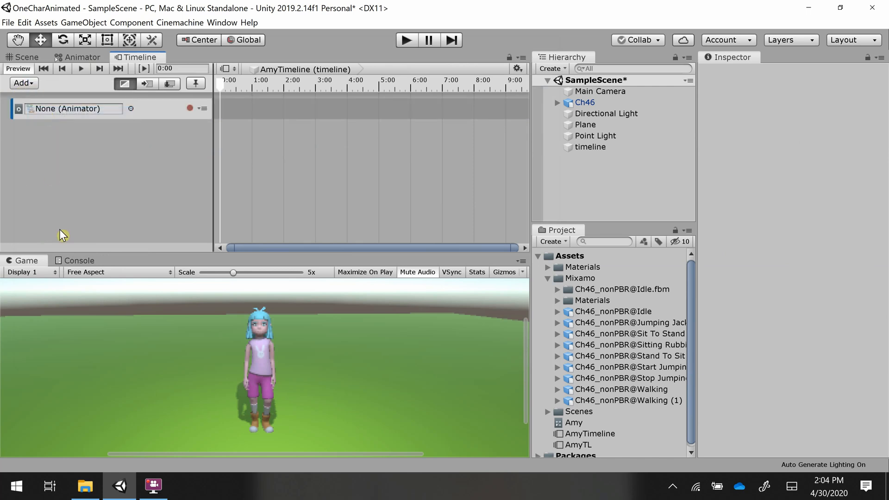
pyautogui.moveTo(584, 102); pyautogui.dragTo(80, 109)
pyautogui.click(517, 68)
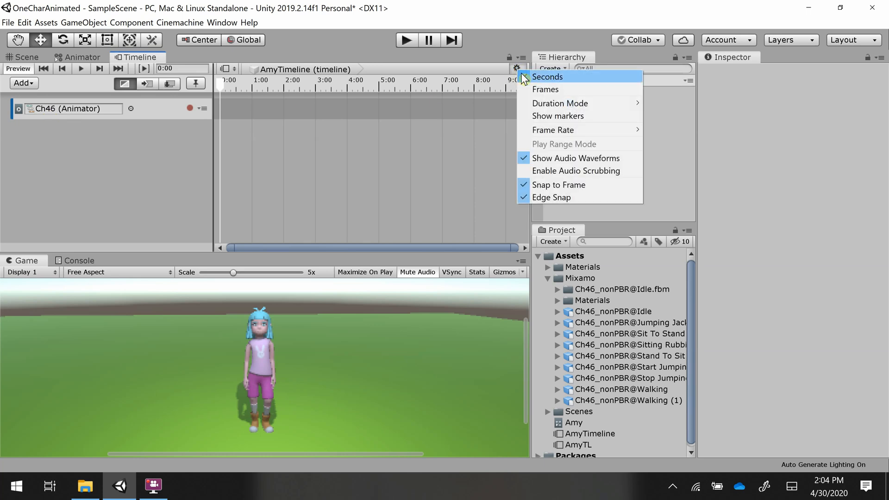
pyautogui.click(524, 78)
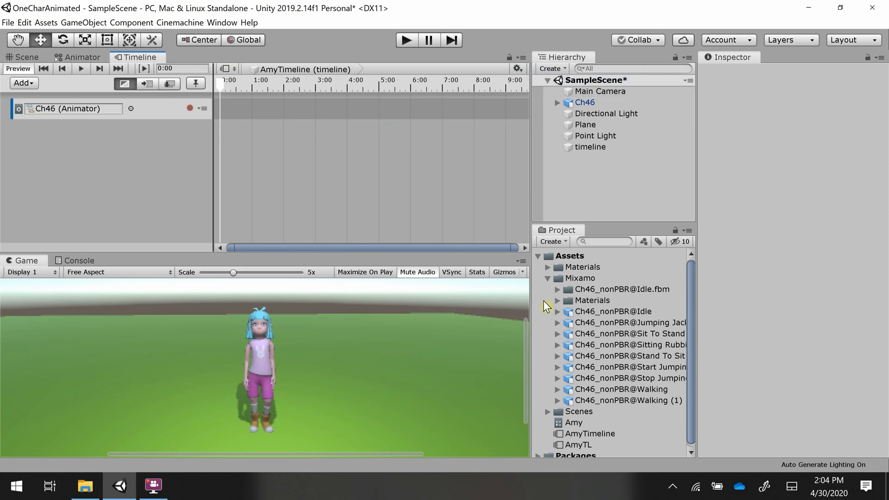
# Step: Place the Idle clip from Ch46_nonPBR@Idle at the start of the Ch46 track and shorten it to 1.5 seconds
pyautogui.click(557, 311)
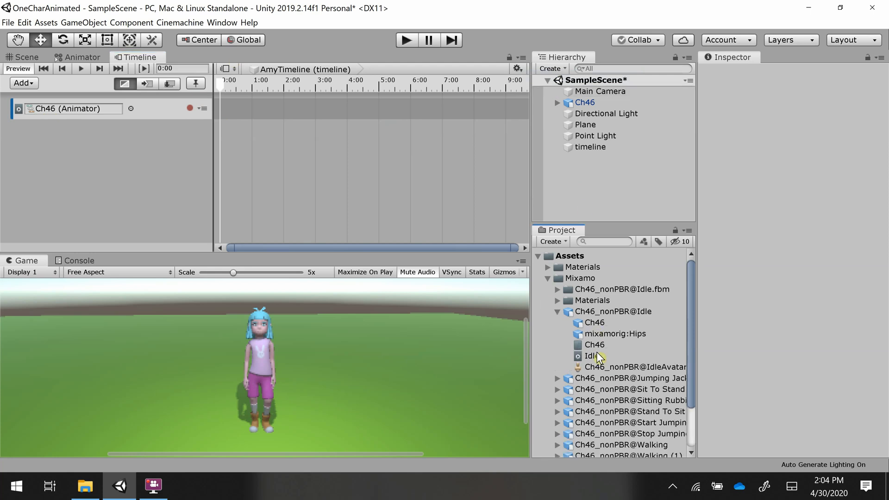
pyautogui.moveTo(594, 356); pyautogui.dragTo(338, 170)
pyautogui.moveTo(236, 109); pyautogui.dragTo(236, 109)
pyautogui.moveTo(385, 112); pyautogui.dragTo(370, 110)
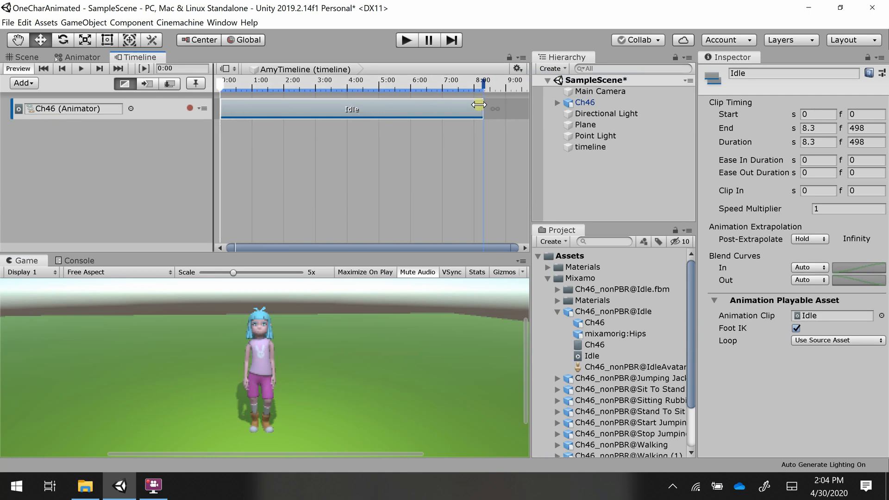
pyautogui.moveTo(485, 105); pyautogui.dragTo(268, 97)
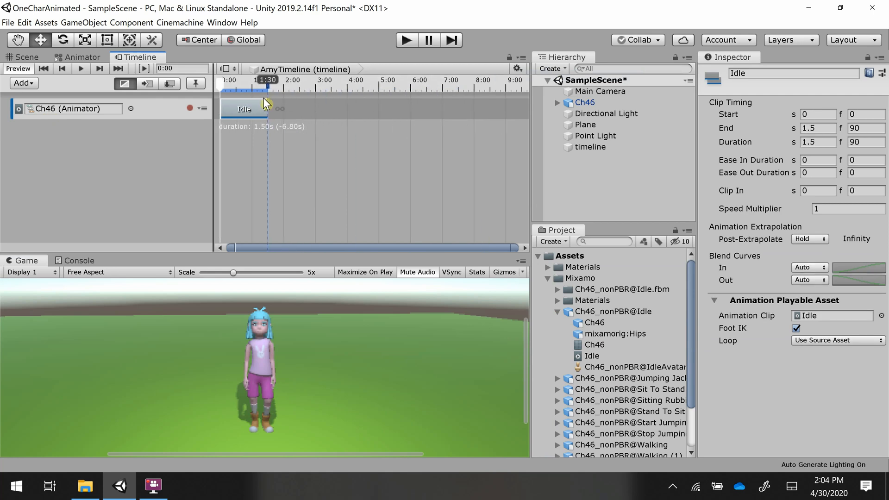
pyautogui.click(562, 311)
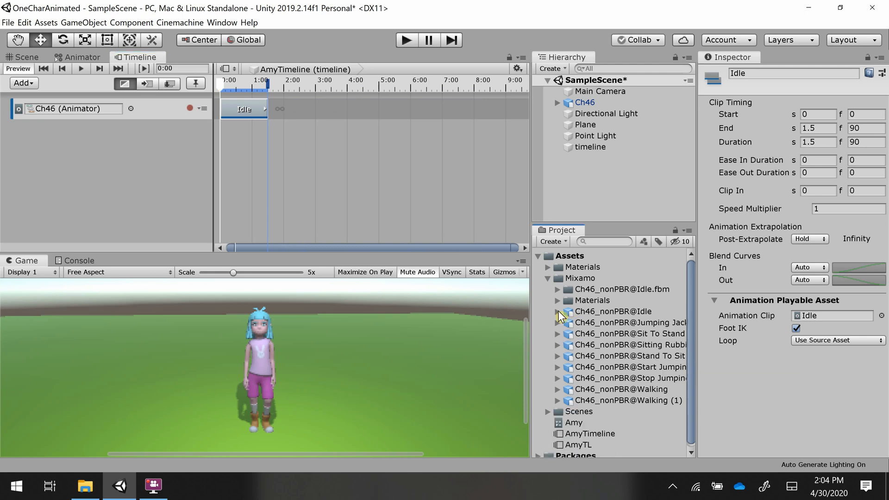
# Step: Add the Walking clip from Ch46_nonPBR@Walking to the Ch46 track directly after the Idle clip
pyautogui.click(638, 390)
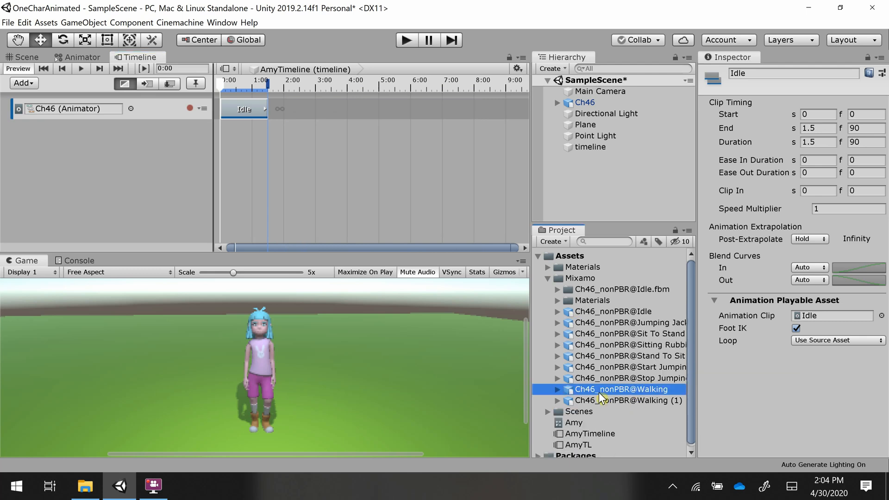
pyautogui.click(556, 389)
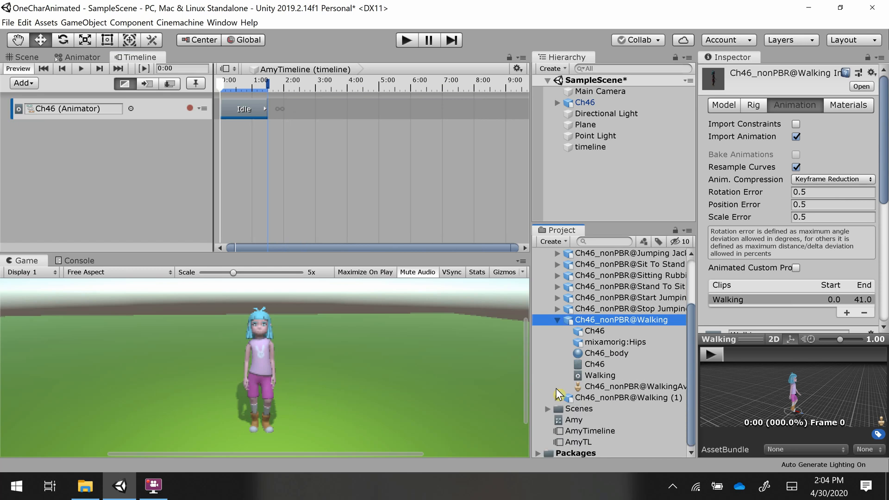
pyautogui.moveTo(599, 375); pyautogui.dragTo(279, 115)
pyautogui.click(297, 116)
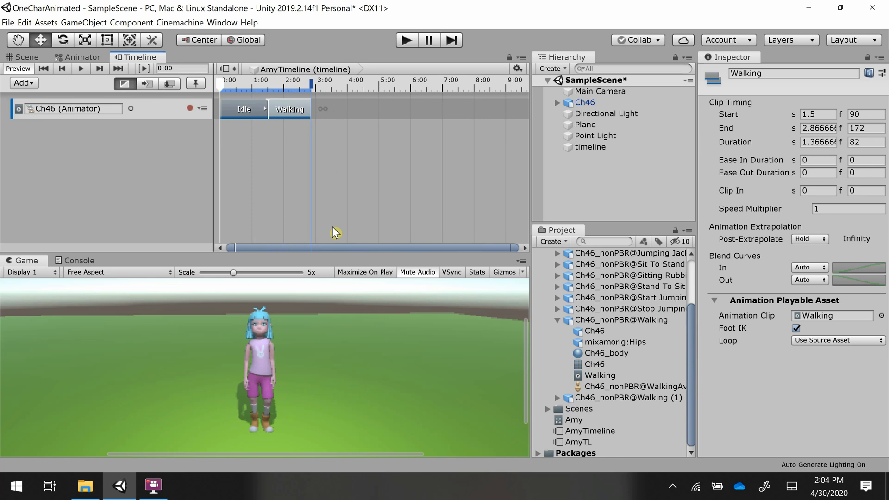
pyautogui.click(558, 320)
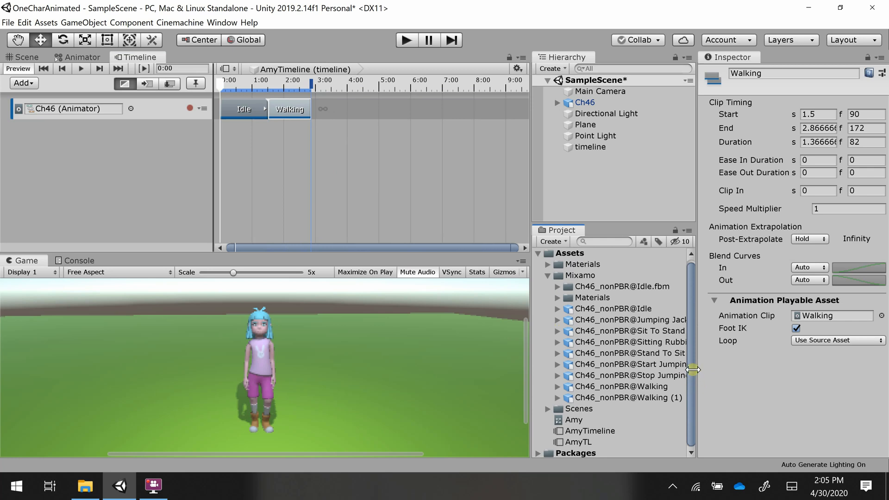
# Step: Add the Start Jumping Jacks clip directly after the Walking clip and extend its end to 4 seconds
pyautogui.click(557, 364)
pyautogui.click(592, 419)
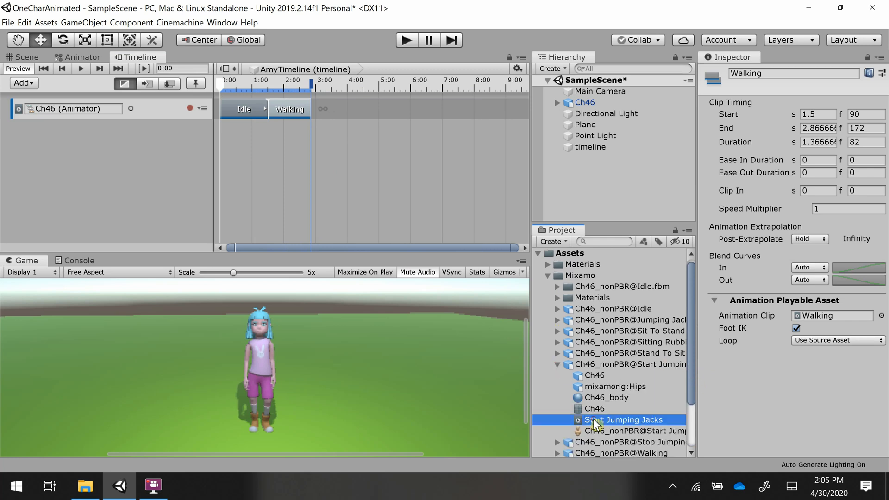
pyautogui.moveTo(593, 419); pyautogui.dragTo(335, 111)
pyautogui.click(330, 113)
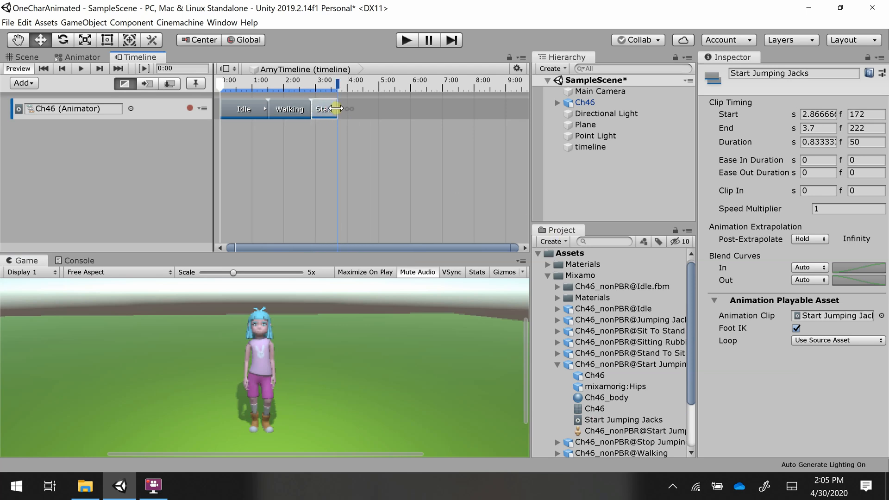
pyautogui.moveTo(337, 107); pyautogui.dragTo(344, 108)
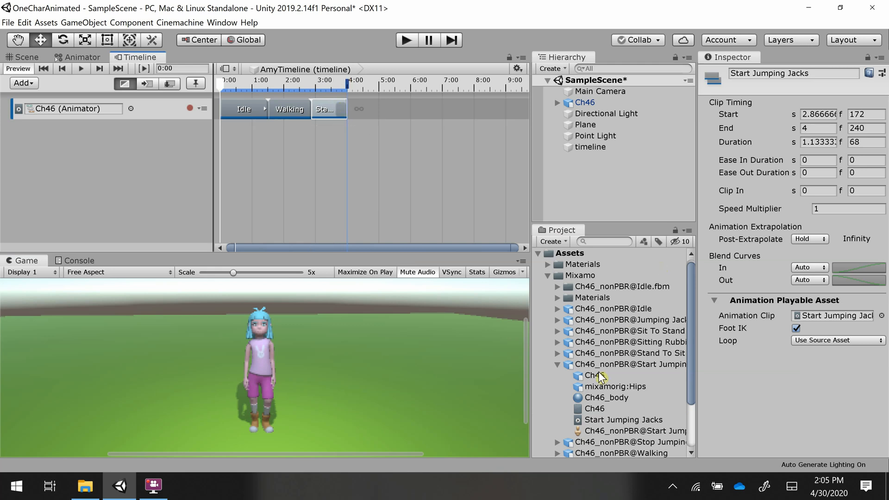
pyautogui.click(558, 364)
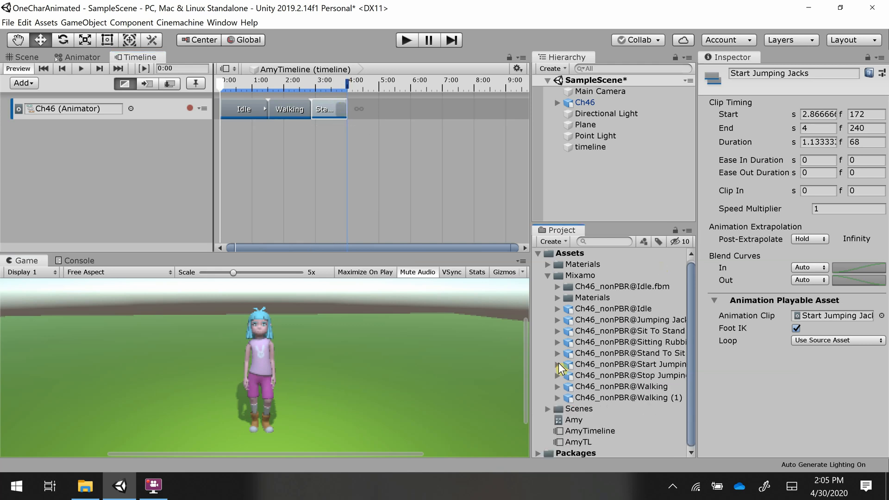
# Step: Add the Jumping Jacks clip directly after Start Jumping Jacks and extend its end to about 6.03 seconds
pyautogui.click(557, 319)
pyautogui.moveTo(595, 376); pyautogui.dragTo(410, 107)
pyautogui.click(557, 320)
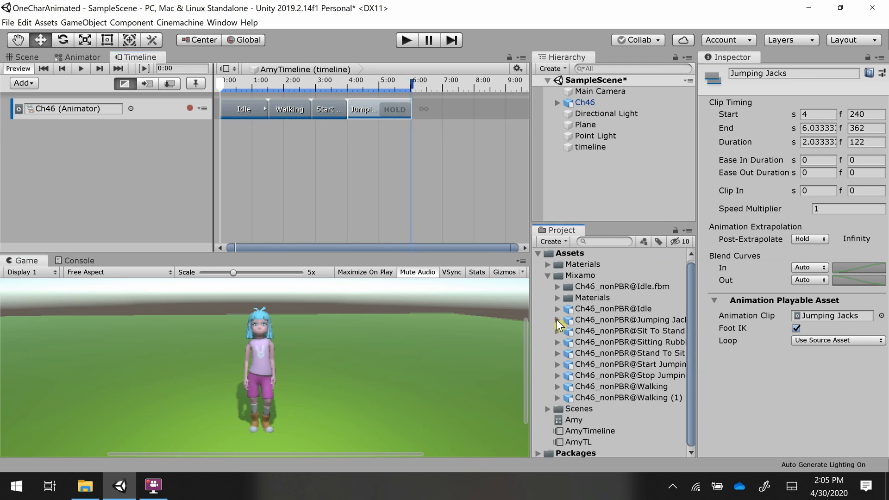
# Step: Add the Stop Jumping Jacks clip to the Ch46 track directly after the Jumping Jacks clip
pyautogui.click(556, 376)
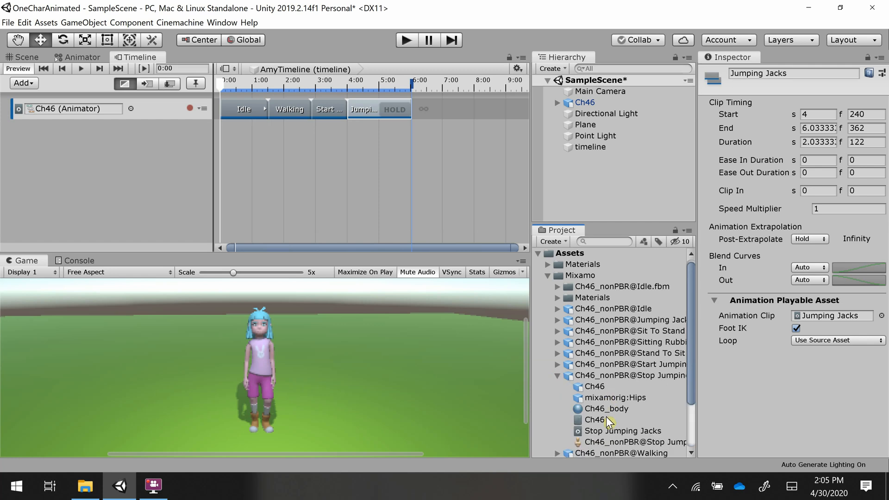
pyautogui.moveTo(602, 431); pyautogui.dragTo(417, 109)
pyautogui.click(439, 114)
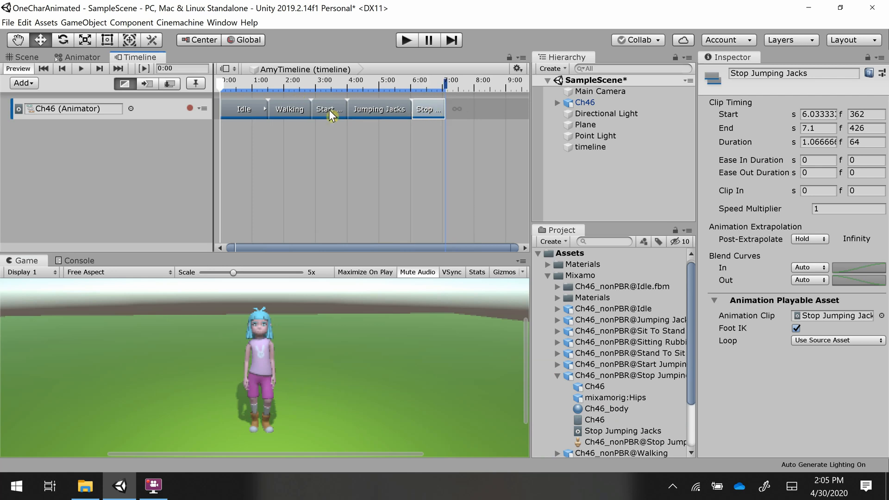
# Step: Add the Walking (1) clip from Ch46_nonPBR@Walking (1) to the Ch46 track directly after the Stop Jumping Jacks clip
pyautogui.click(556, 376)
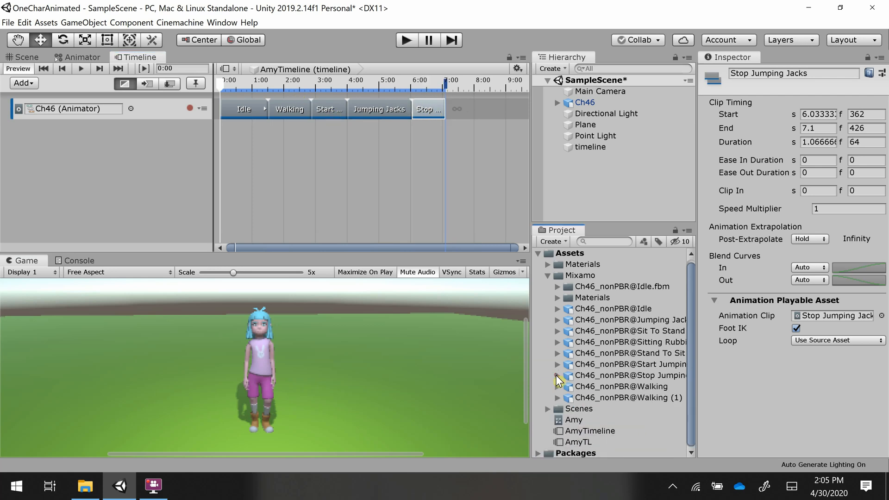
pyautogui.click(556, 398)
pyautogui.scroll(-2, 618, 417)
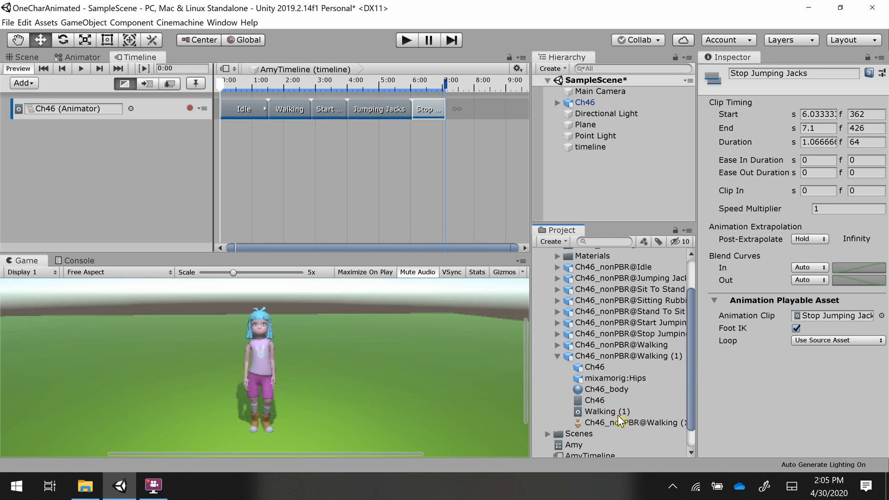
pyautogui.moveTo(616, 412)
pyautogui.mouseDown()
pyautogui.moveTo(464, 104)
pyautogui.moveTo(491, 110)
pyautogui.mouseUp()
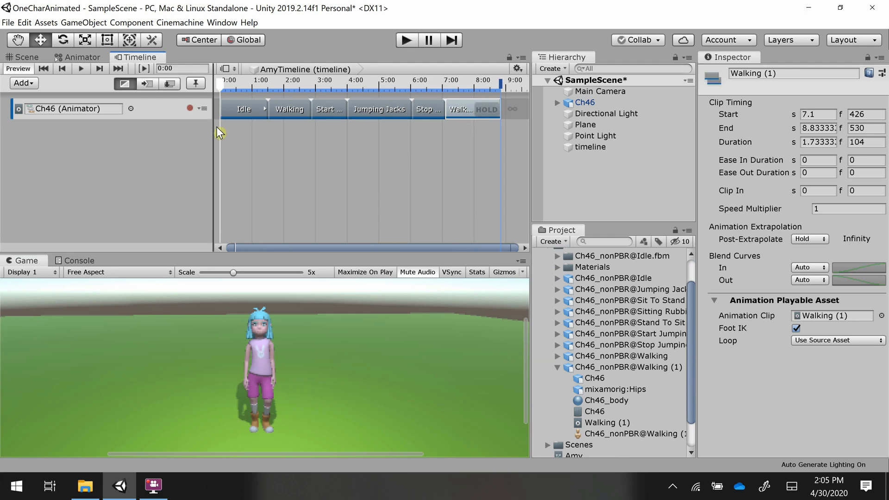
# Step: Set the Walking (1) clip's duration to 5 seconds and play the scene
pyautogui.click(81, 69)
pyautogui.moveTo(500, 110); pyautogui.dragTo(532, 110)
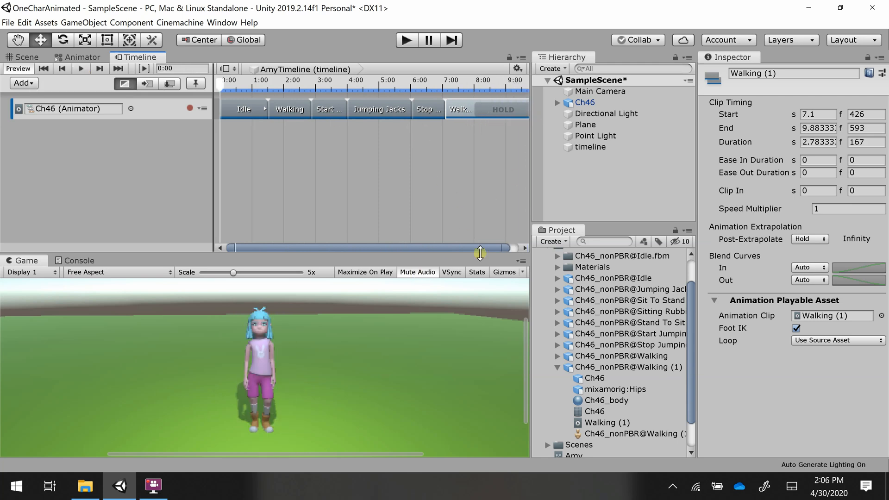
pyautogui.moveTo(480, 252); pyautogui.dragTo(493, 247)
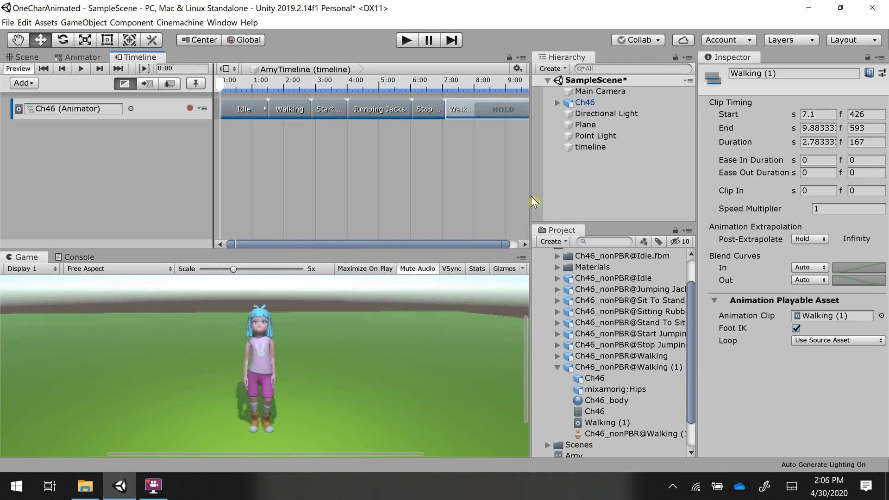
pyautogui.moveTo(531, 204); pyautogui.dragTo(534, 185)
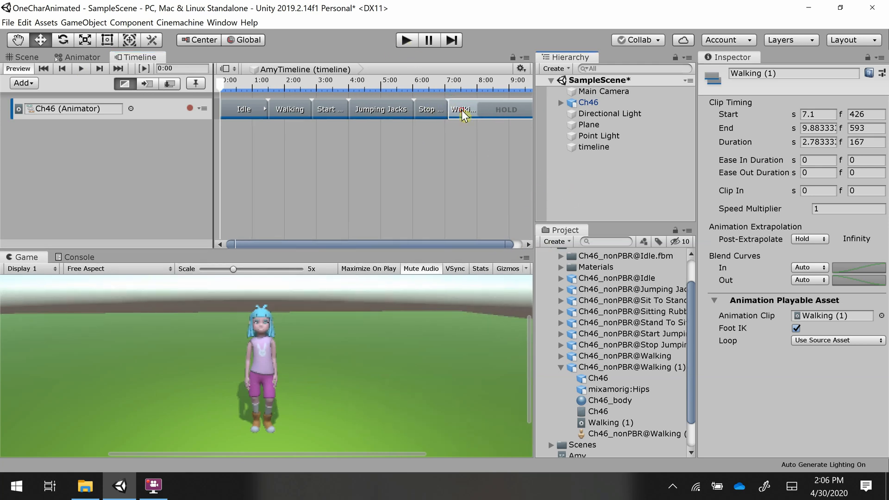
pyautogui.click(803, 143)
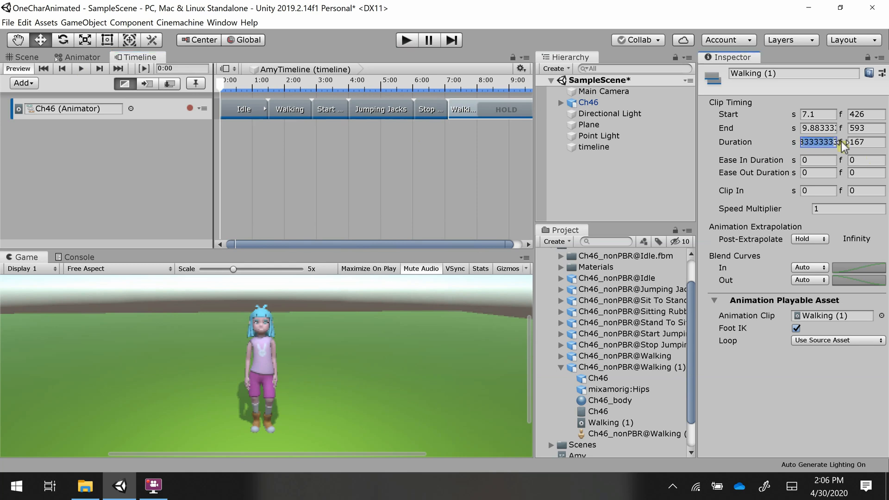
pyautogui.write('5')
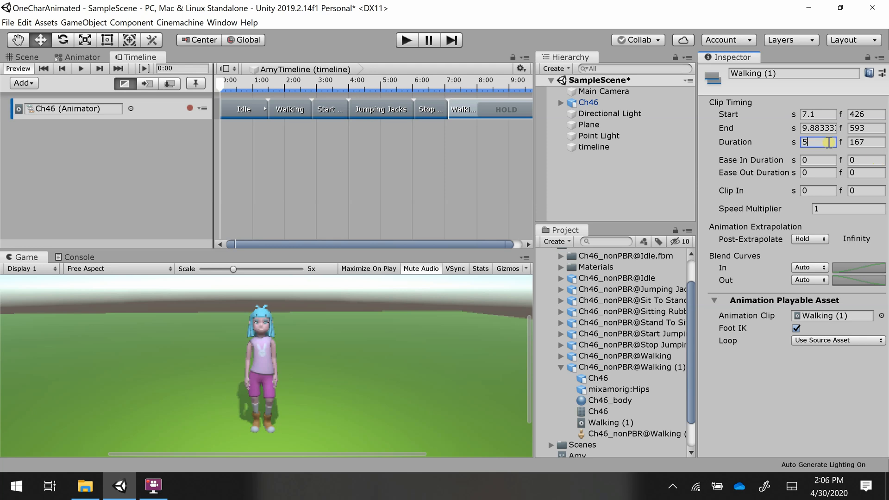
pyautogui.press('Return')
pyautogui.click(406, 40)
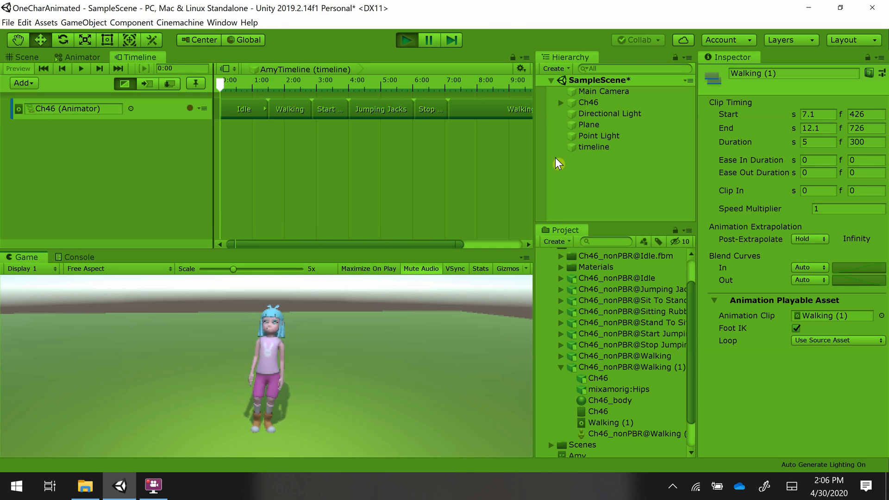
# Step: Set the Jumping Jacks clip's speed multiplier to 3, stop play mode and extend the clip's end to 5.7 seconds
pyautogui.click(382, 109)
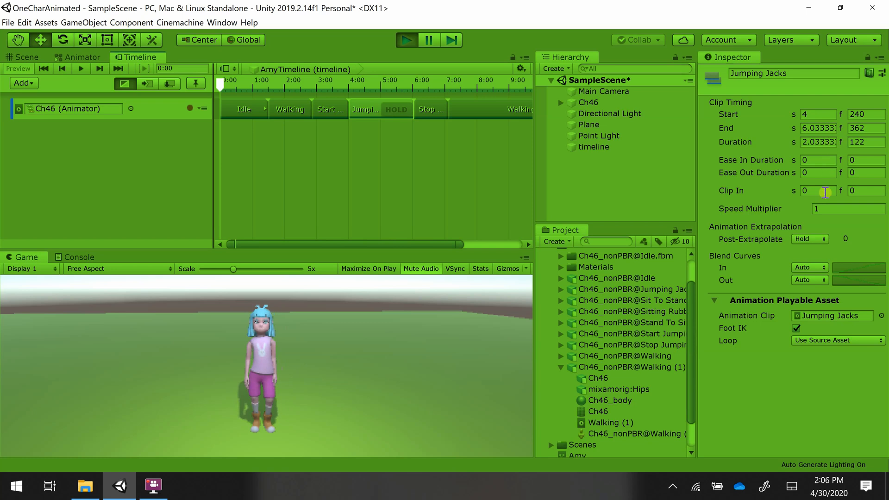
pyautogui.click(781, 210)
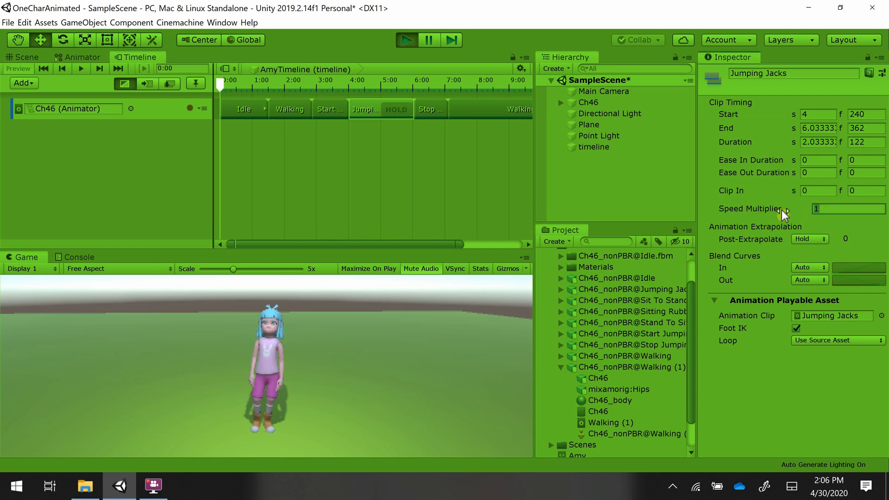
pyautogui.write('3')
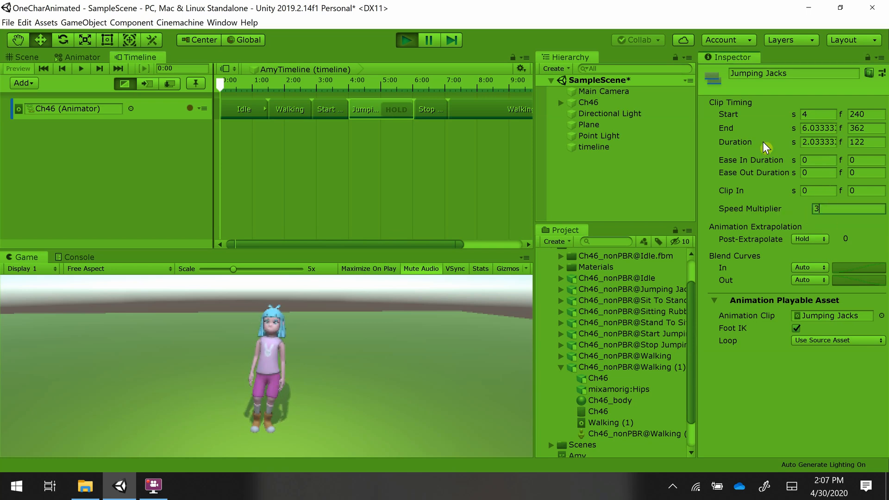
pyautogui.click(415, 38)
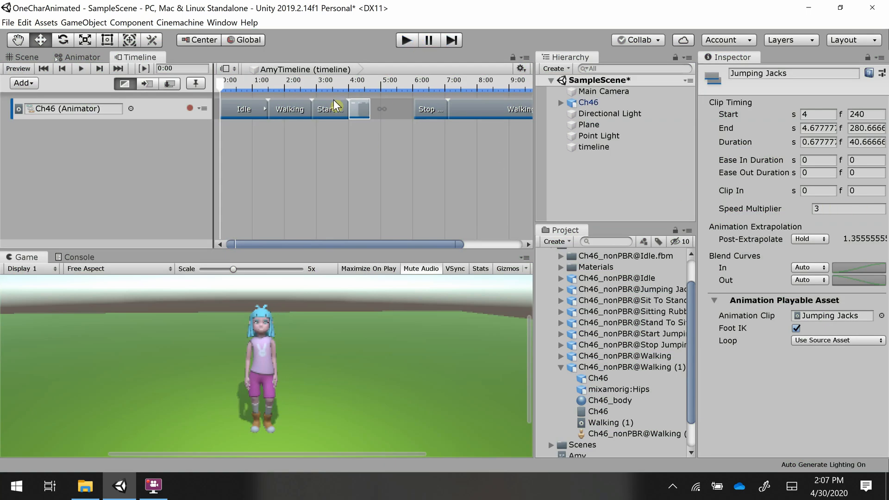
pyautogui.moveTo(362, 112); pyautogui.dragTo(408, 120)
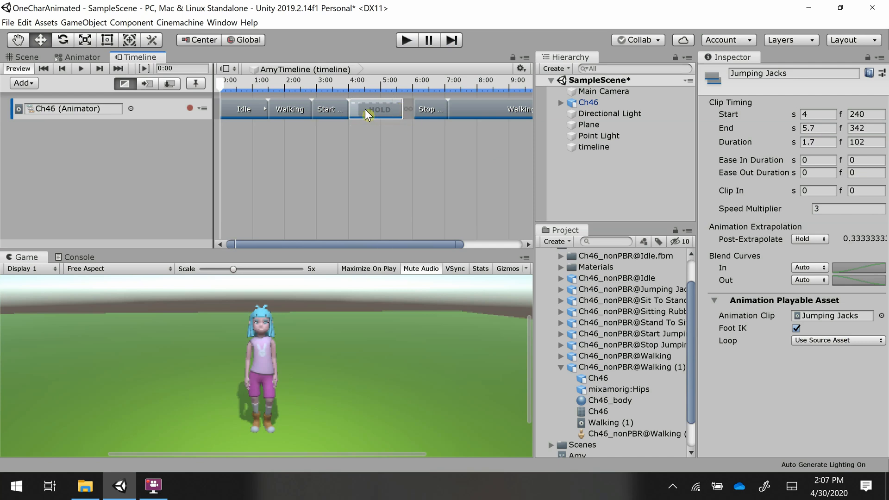
pyautogui.click(406, 109)
pyautogui.rightClick(407, 109)
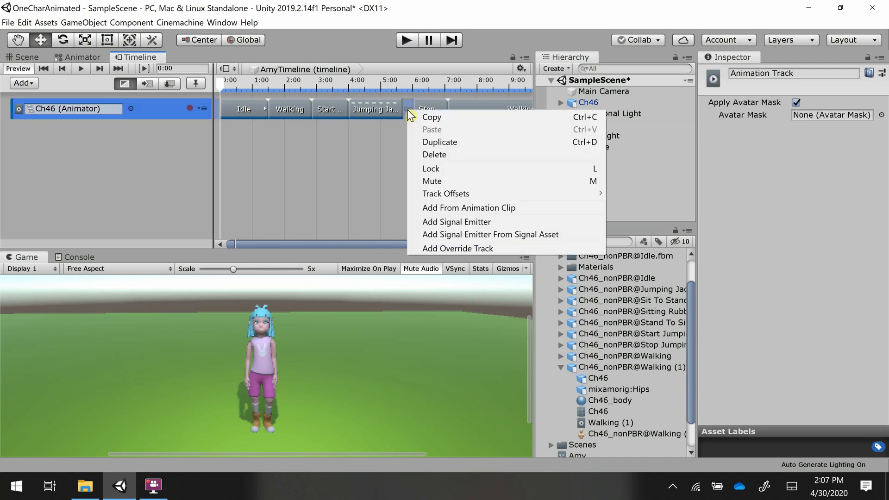
pyautogui.click(427, 153)
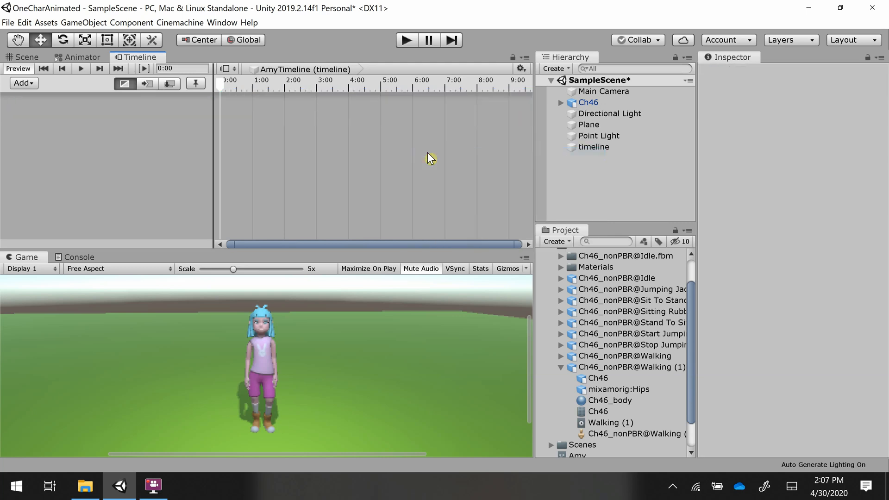
pyautogui.hotkey('ctrl', 'z')
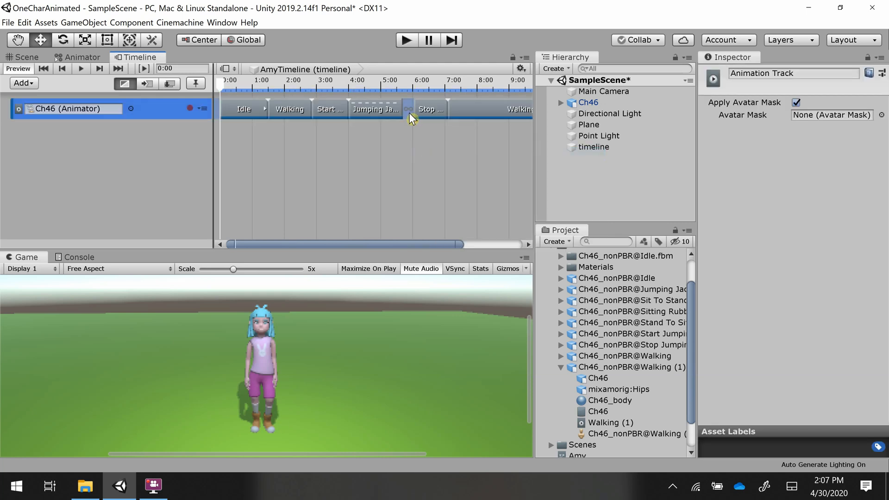
# Step: Close the gap by moving Stop Jumping Jacks and Walking (1) directly behind the Jumping Jacks clip, and test the sequence in play mode
pyautogui.moveTo(429, 110)
pyautogui.mouseDown()
pyautogui.moveTo(419, 110)
pyautogui.moveTo(460, 110)
pyautogui.mouseUp()
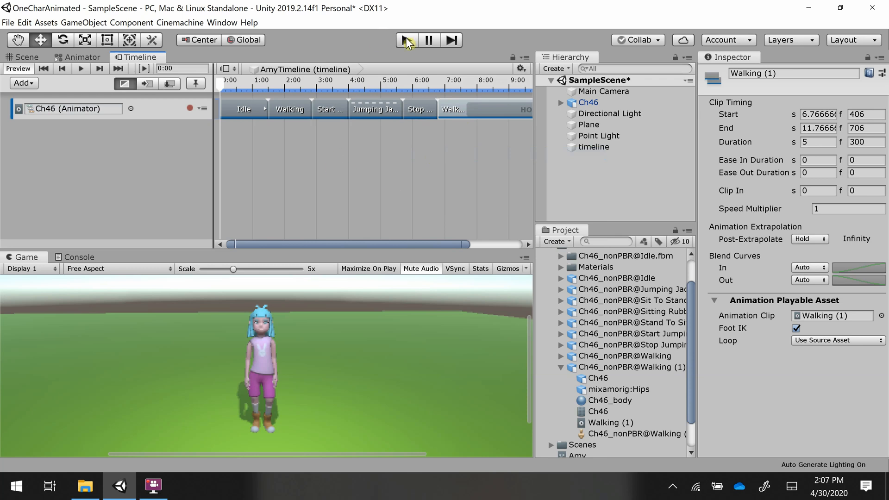
pyautogui.click(376, 110)
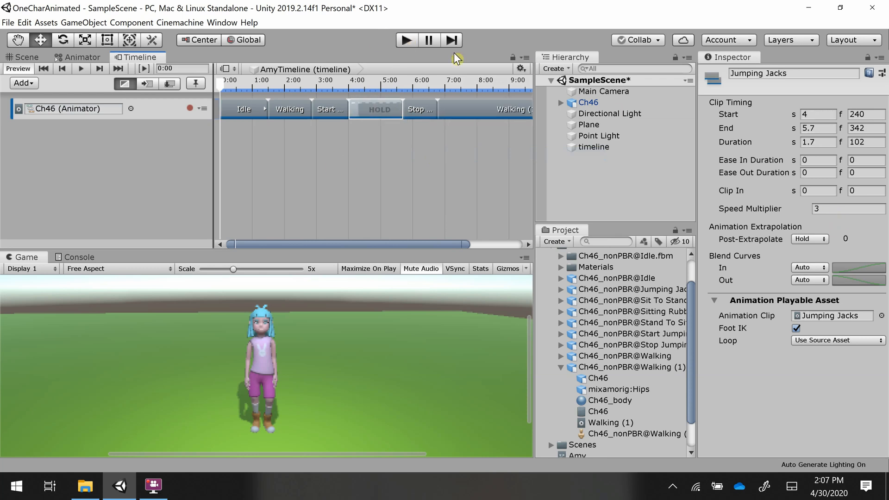
pyautogui.click(401, 40)
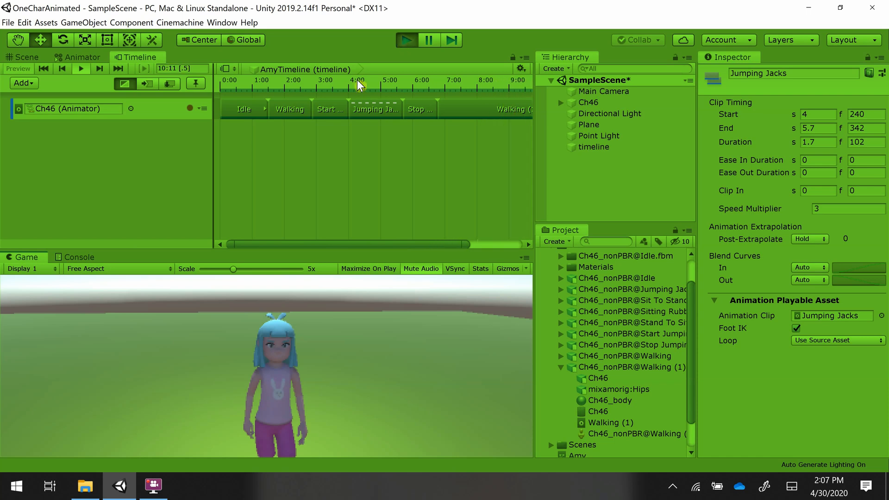
pyautogui.click(404, 42)
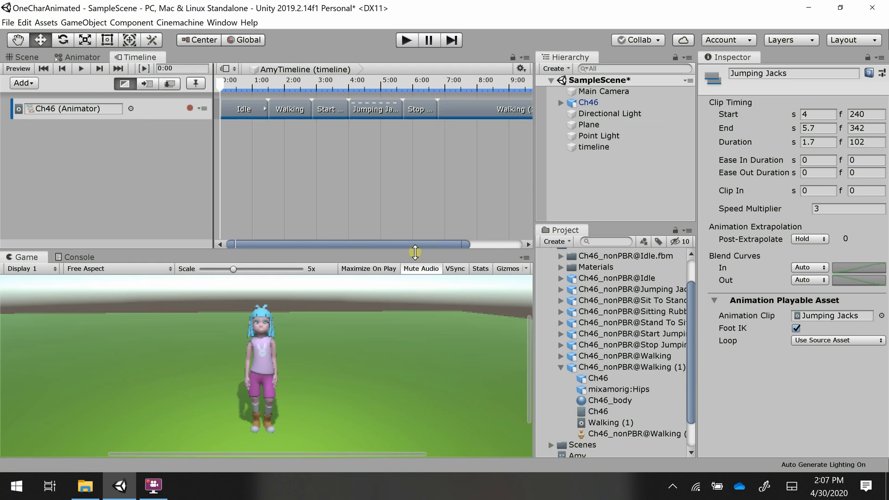
# Step: Shorten the Walking (1) clip so that it ends at 8 seconds
pyautogui.hscroll(3, 373, 139)
pyautogui.click(479, 109)
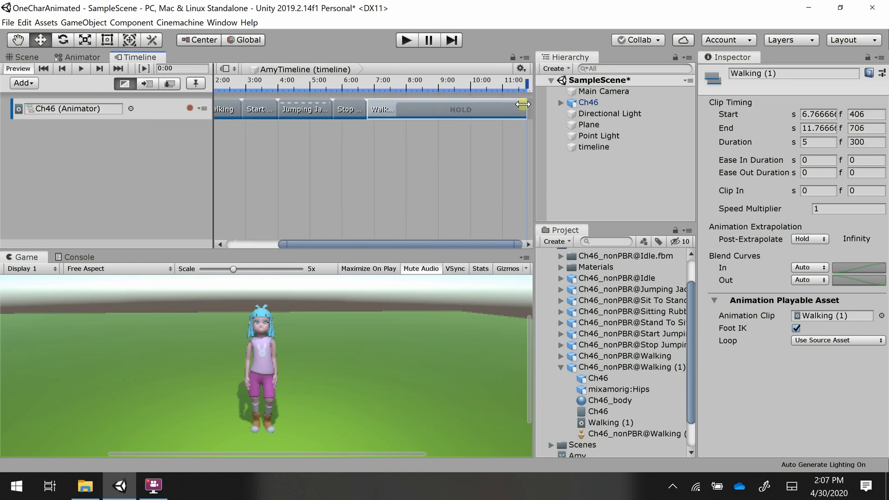
pyautogui.moveTo(524, 104); pyautogui.dragTo(402, 104)
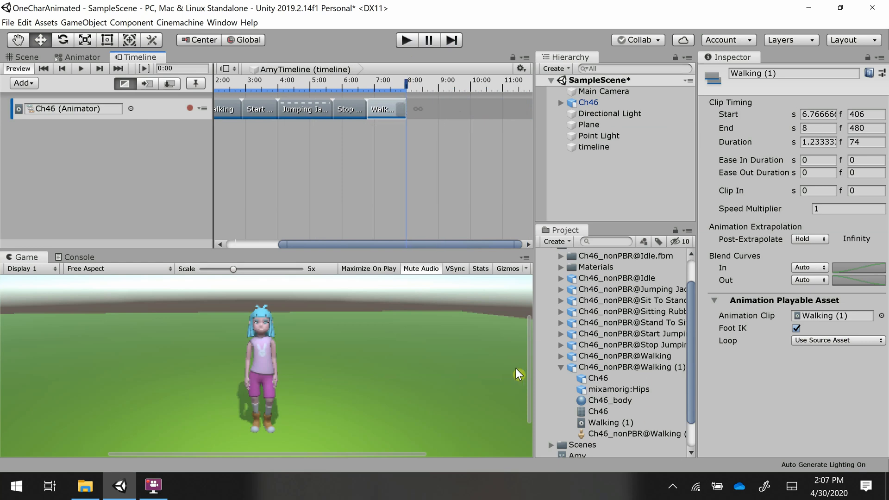
# Step: Add the Stand To Sit clip from Ch46_nonPBR@Stand To Sit to the Ch46 track directly after the Walking (1) clip
pyautogui.click(560, 368)
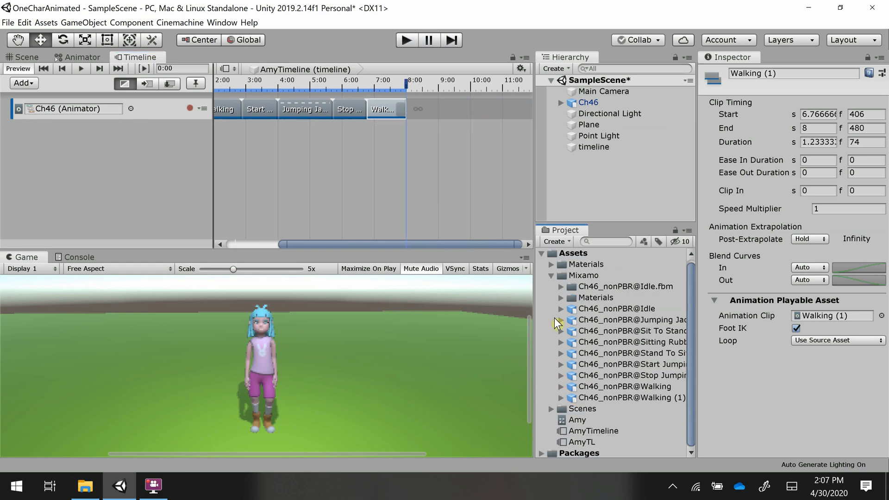
pyautogui.click(561, 353)
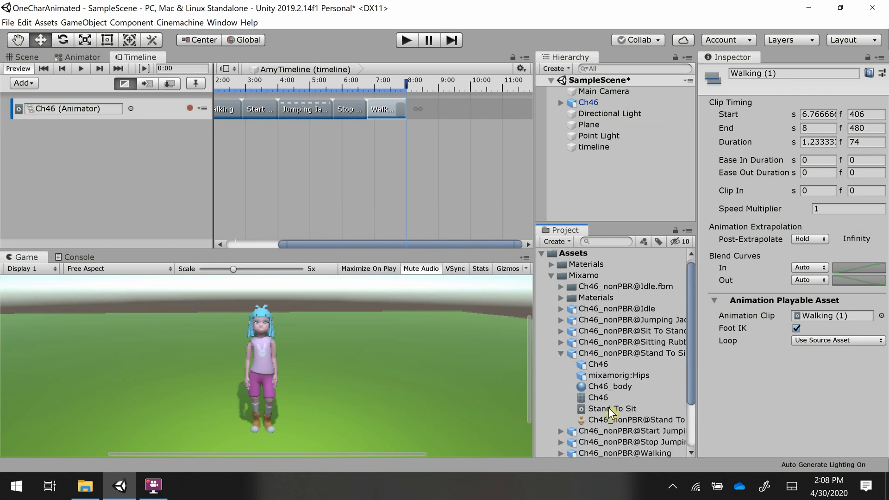
pyautogui.moveTo(608, 407); pyautogui.dragTo(449, 108)
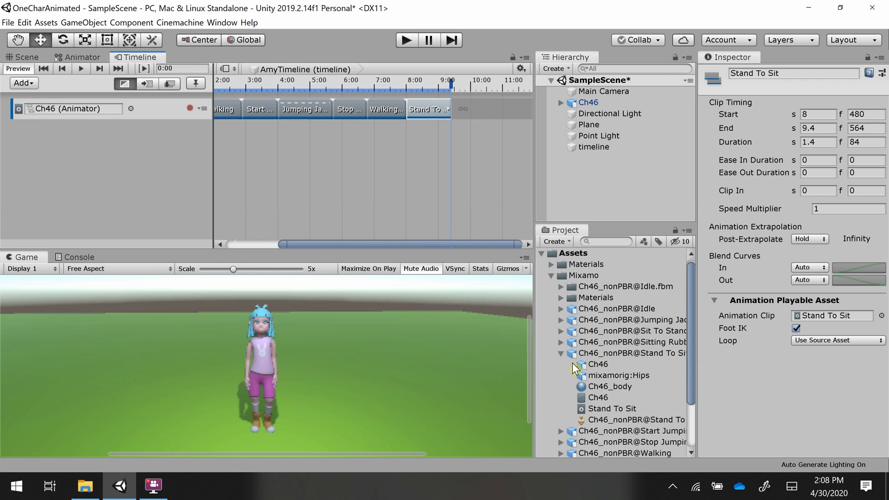
# Step: Add the Sitting Rubbing Arm clip to the Ch46 track behind the Stand To Sit clip
pyautogui.click(561, 342)
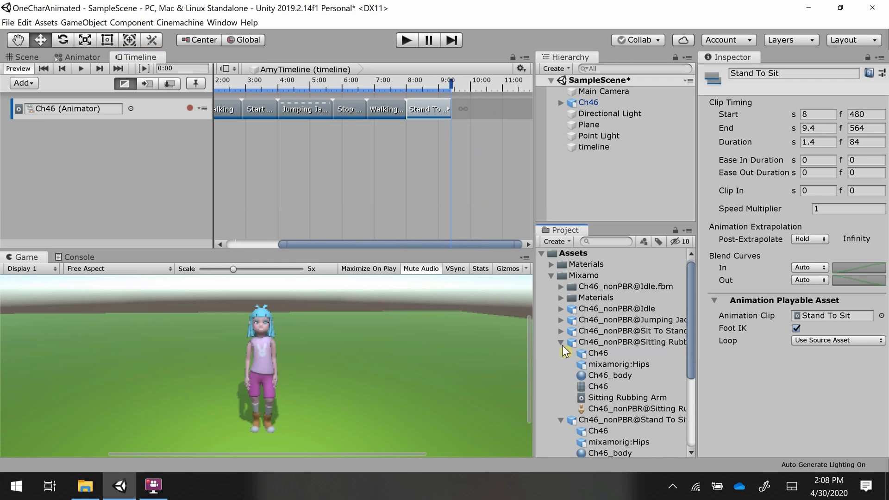
pyautogui.click(607, 399)
pyautogui.moveTo(608, 400); pyautogui.dragTo(473, 116)
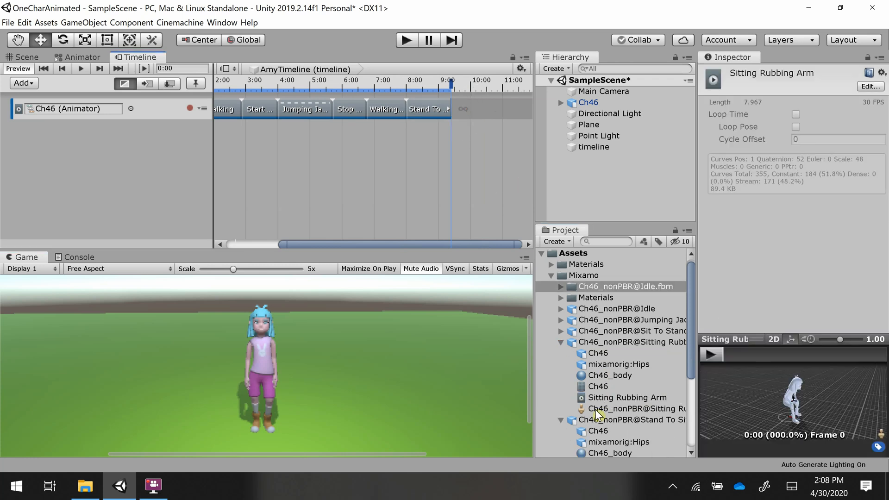
pyautogui.moveTo(602, 398); pyautogui.dragTo(475, 110)
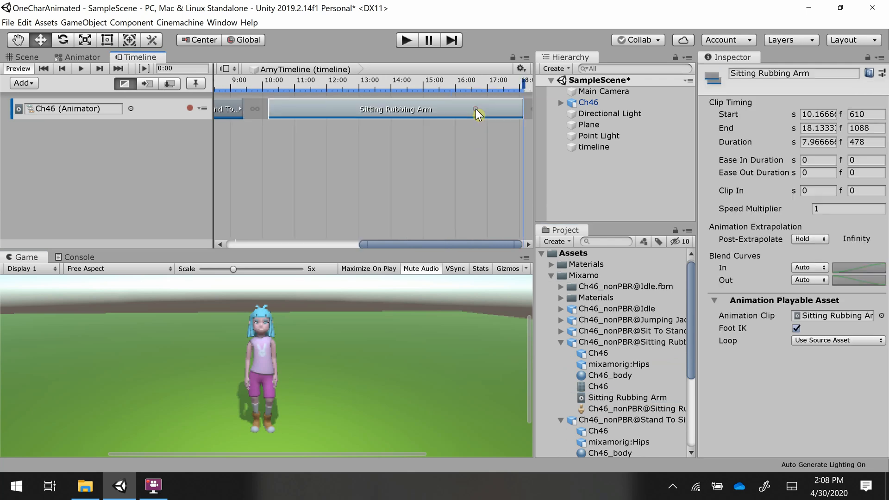
# Step: Set the Sitting Rubbing Arm clip's duration to 2 seconds and move it to start at 9.4 seconds, directly after Stand To Sit
pyautogui.click(819, 140)
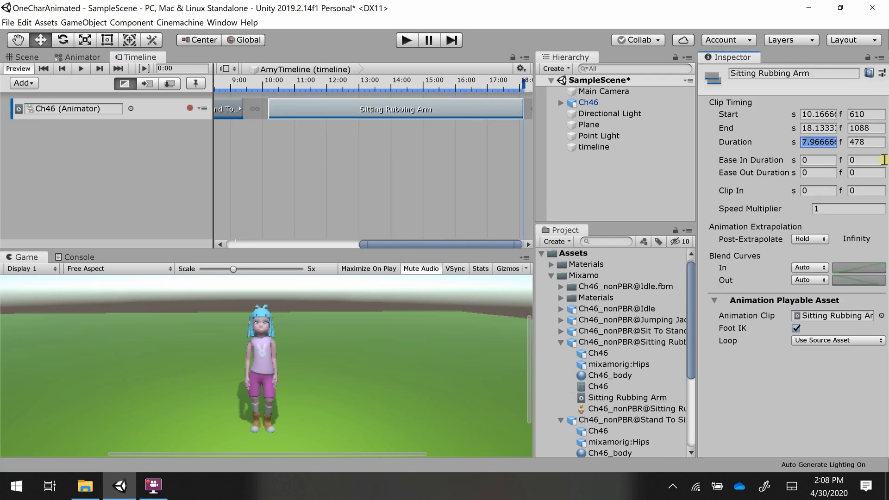
pyautogui.write('2')
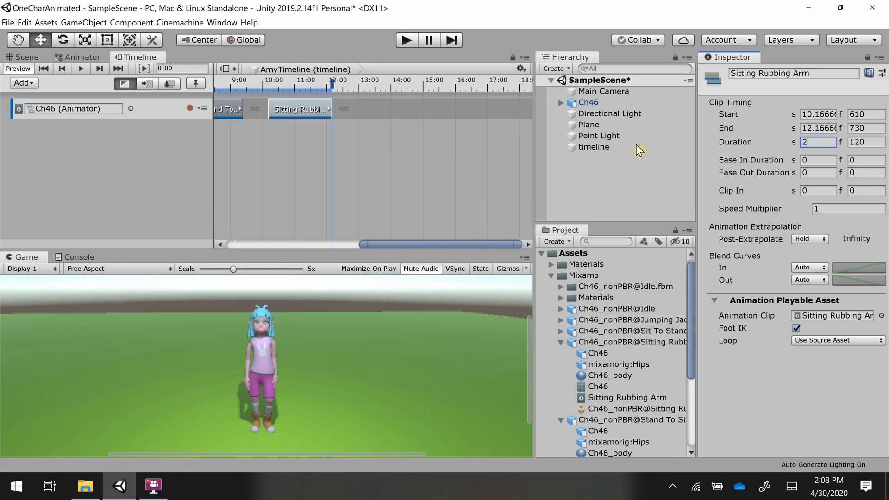
pyautogui.moveTo(313, 115); pyautogui.dragTo(282, 107)
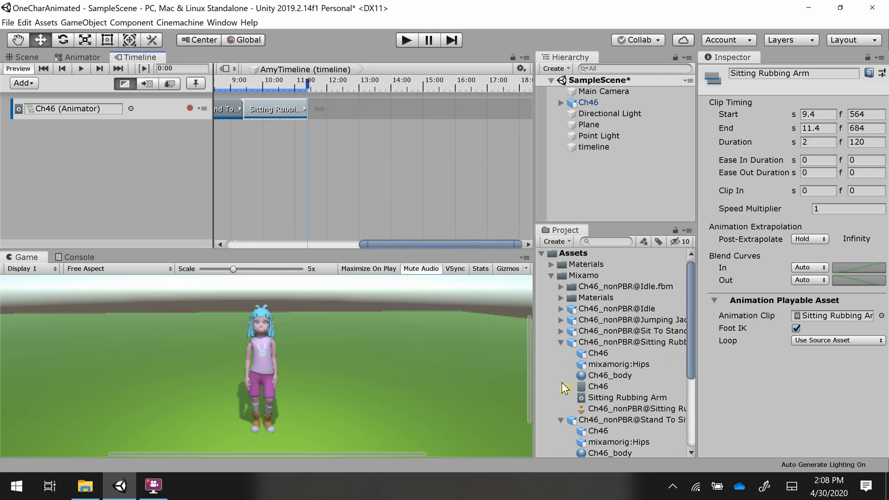
# Step: Add the Sit To Stand clip from Ch46_nonPBR@Sit To Stand to the Ch46 track directly after the Sitting Rubbing Arm clip
pyautogui.click(560, 341)
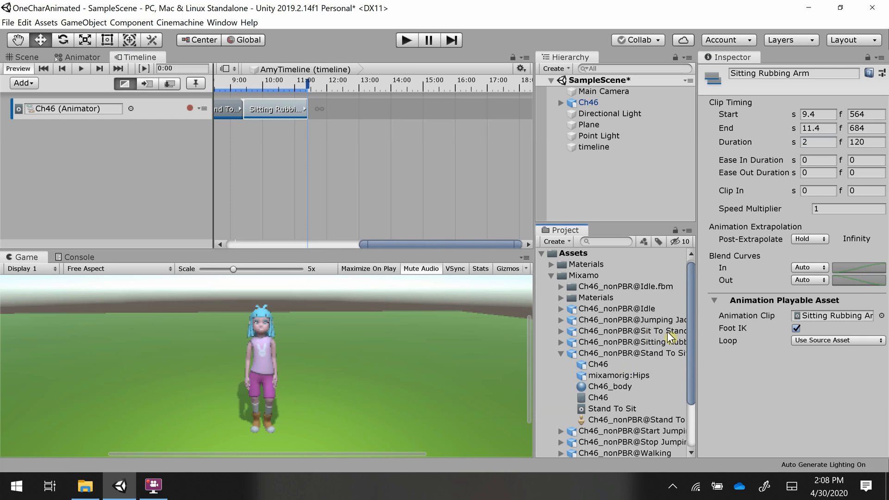
pyautogui.moveTo(643, 331); pyautogui.dragTo(337, 108)
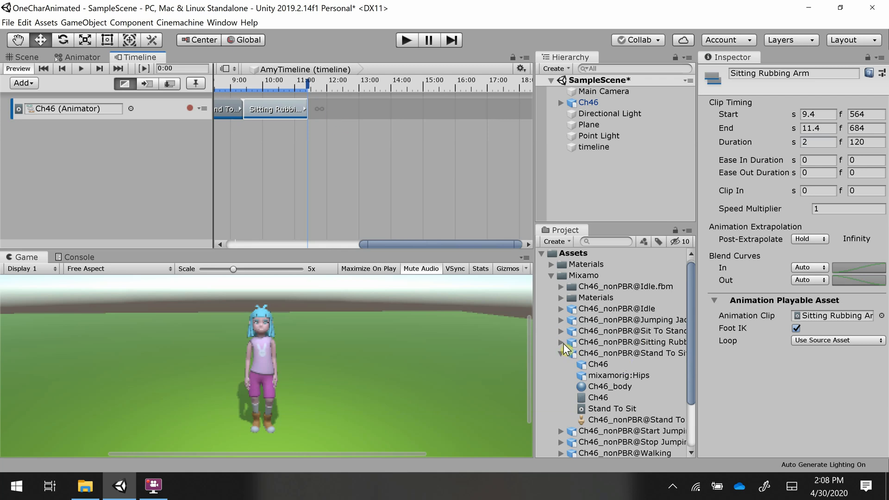
pyautogui.click(560, 331)
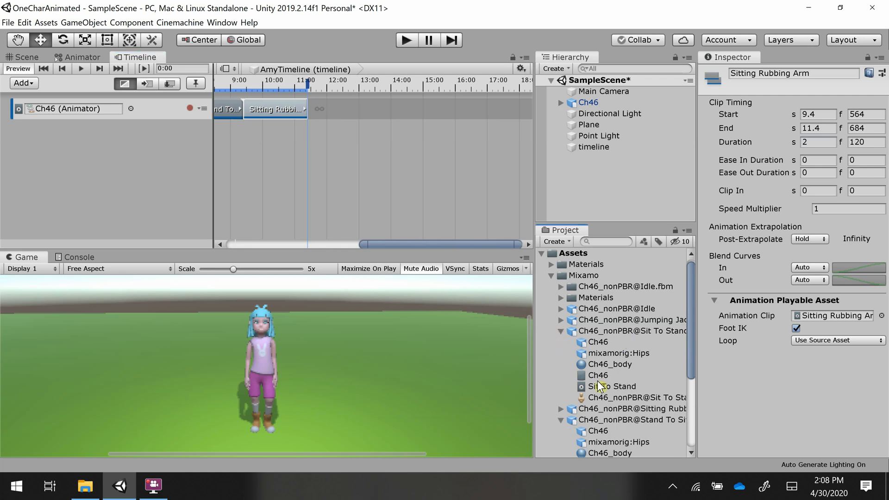
pyautogui.moveTo(602, 386); pyautogui.dragTo(316, 106)
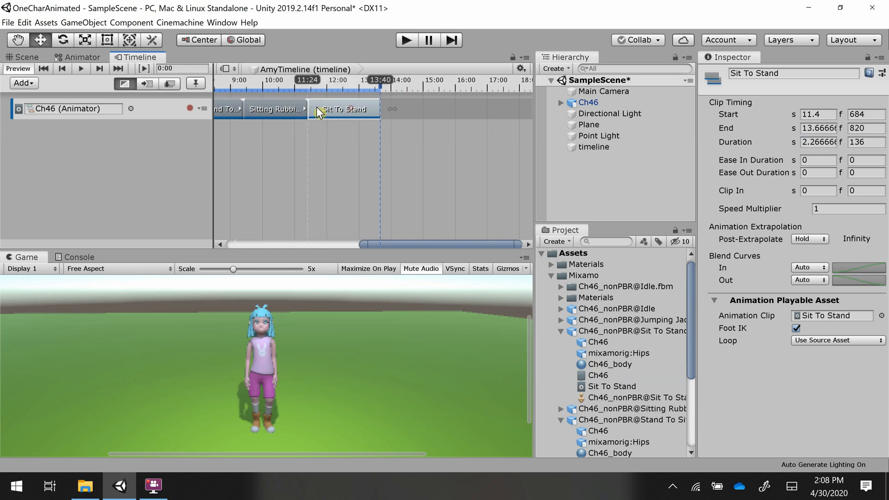
# Step: Set the Sit To Stand clip's duration to 1.4 seconds, matching the Stand To Sit clip
pyautogui.click(229, 109)
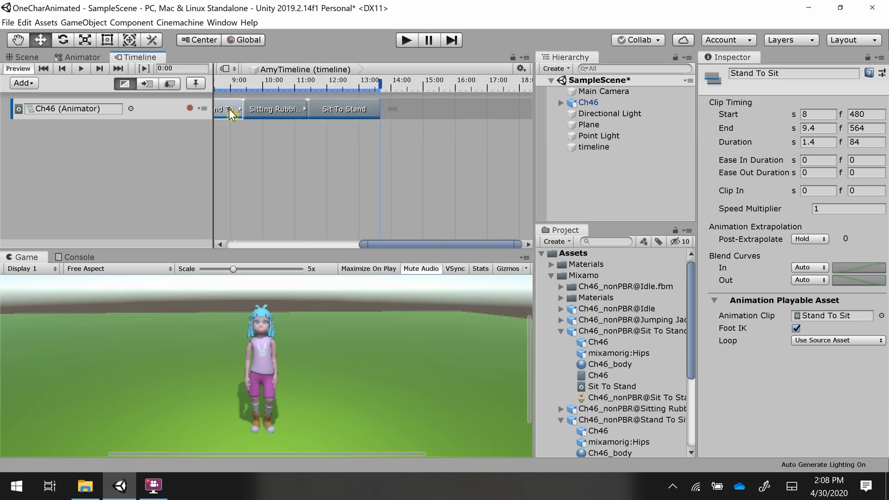
pyautogui.click(321, 110)
pyautogui.click(820, 141)
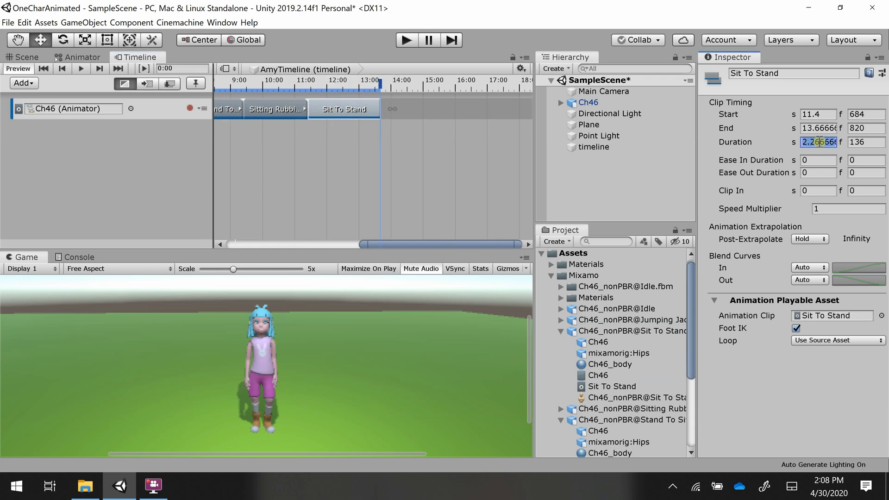
pyautogui.write('1.4')
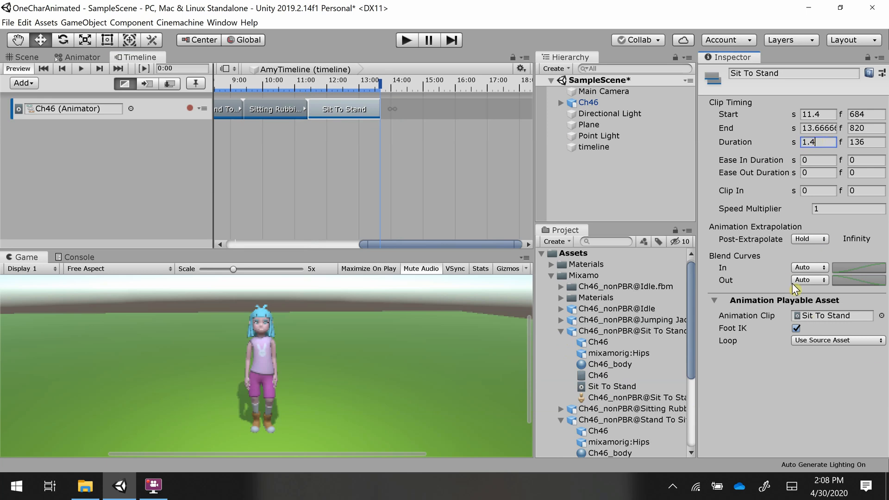
pyautogui.press('Return')
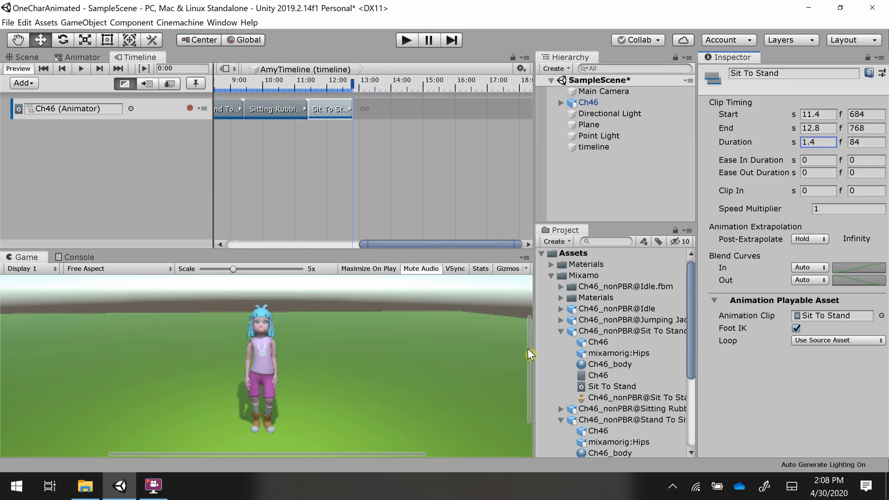
# Step: Add the Idle clip from Ch46_nonPBR@Idle to the Ch46 track and move it to start at 12.8 seconds, directly after Sit To Stand
pyautogui.click(561, 309)
pyautogui.moveTo(596, 352); pyautogui.dragTo(424, 104)
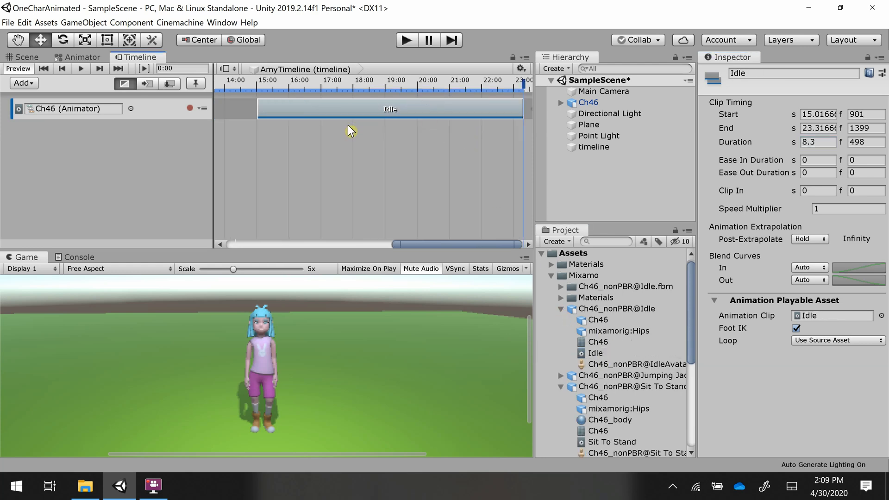
pyautogui.moveTo(403, 244); pyautogui.dragTo(386, 244)
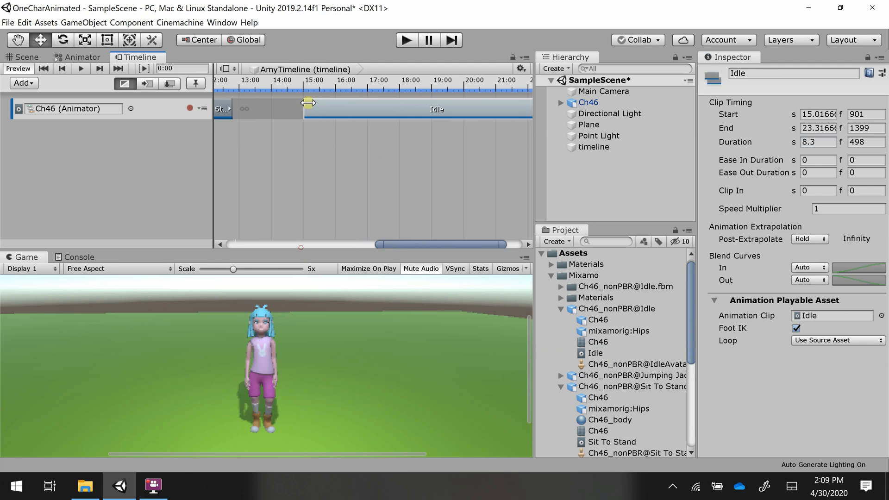
pyautogui.moveTo(307, 103); pyautogui.dragTo(237, 103)
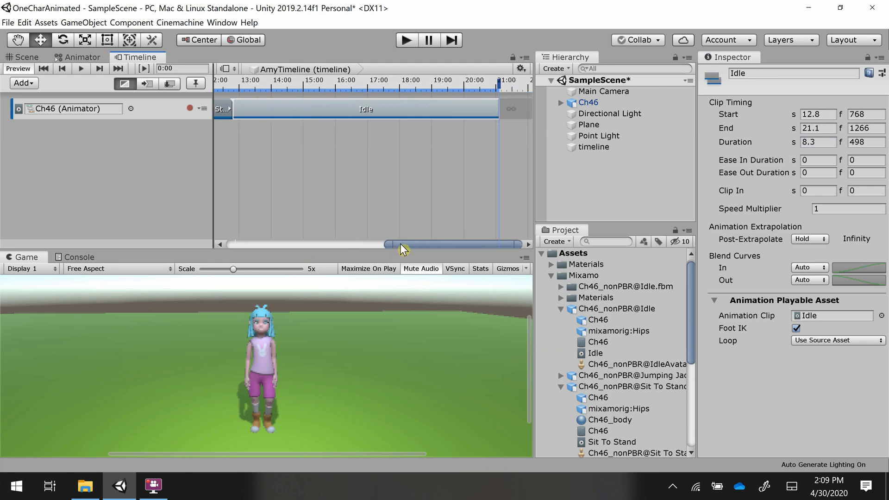
# Step: Save the scene and run it in play mode to preview the whole Ch46 animation sequence, stopping playback at the end
pyautogui.moveTo(400, 244); pyautogui.dragTo(225, 244)
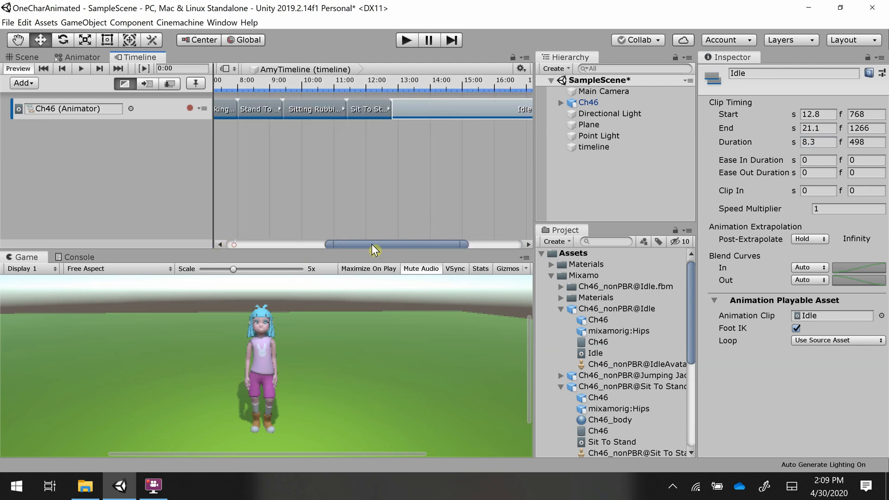
pyautogui.moveTo(373, 243); pyautogui.dragTo(258, 243)
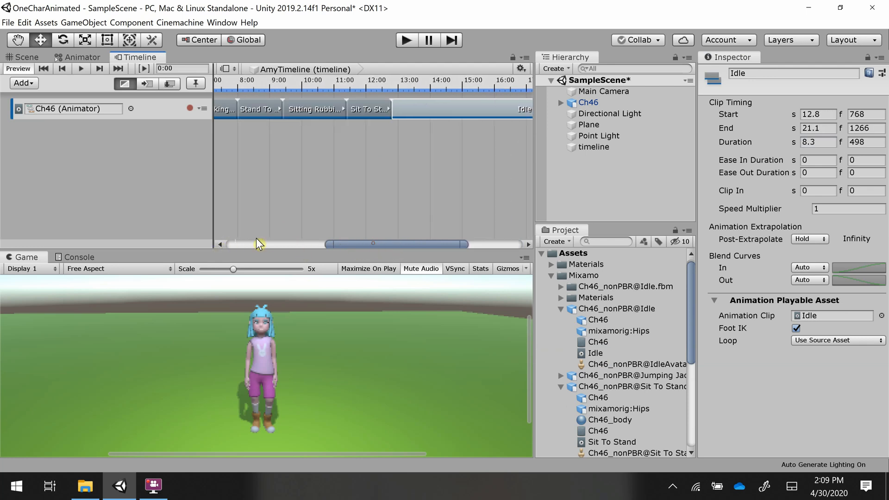
pyautogui.click(8, 22)
pyautogui.press('Escape')
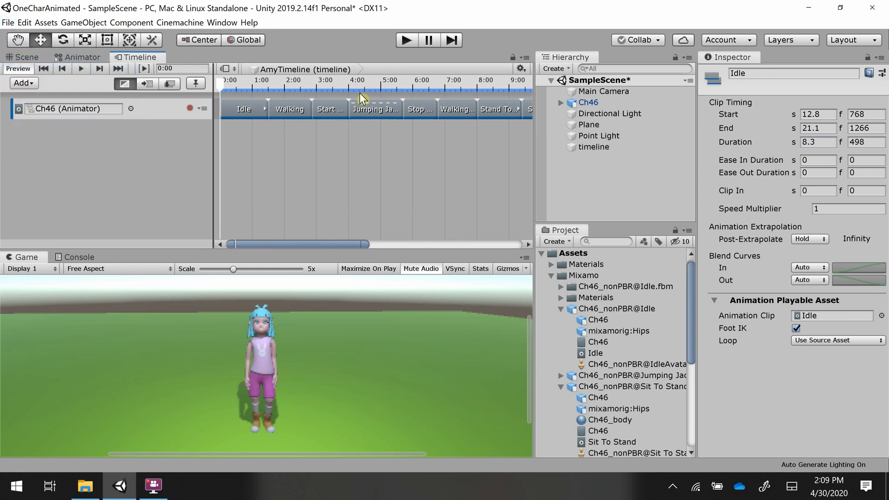
pyautogui.click(405, 40)
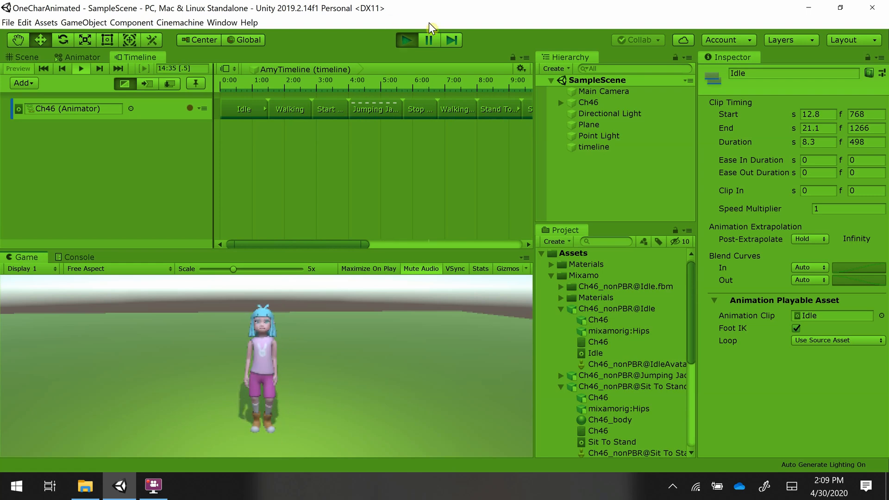
pyautogui.click(408, 40)
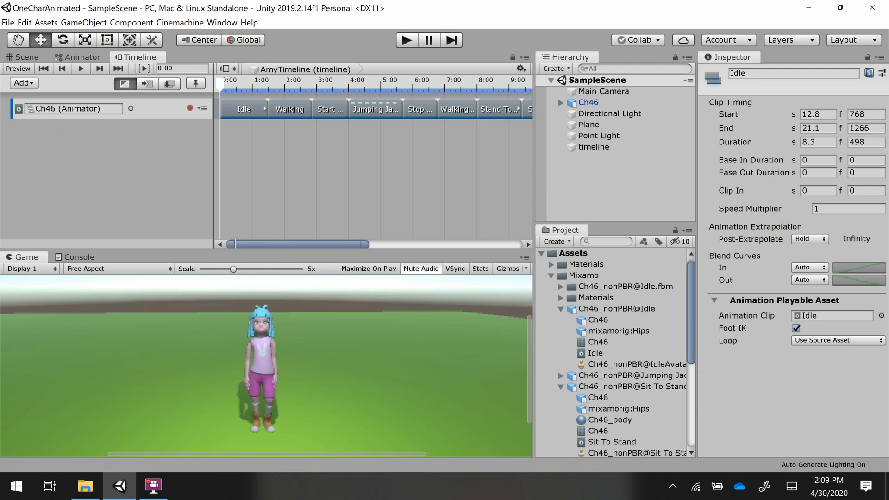
pyautogui.click(153, 486)
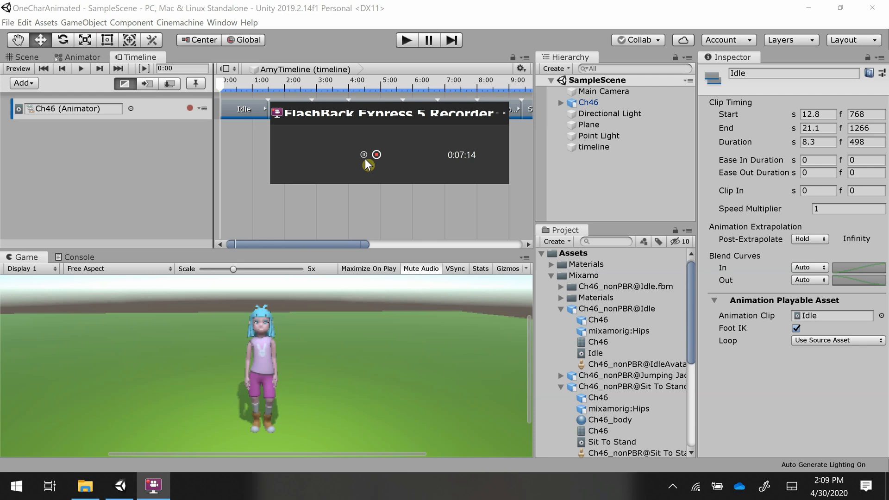